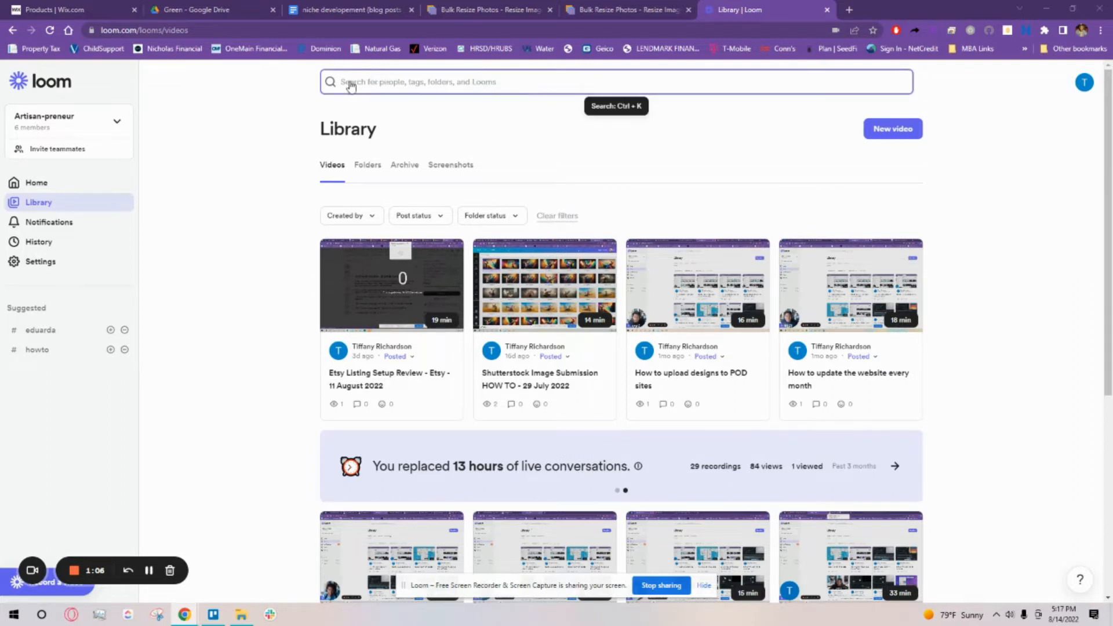
Step: Switch to the Google Drive page and open the Upscaled folder inside the Green folder
left_click(181, 6)
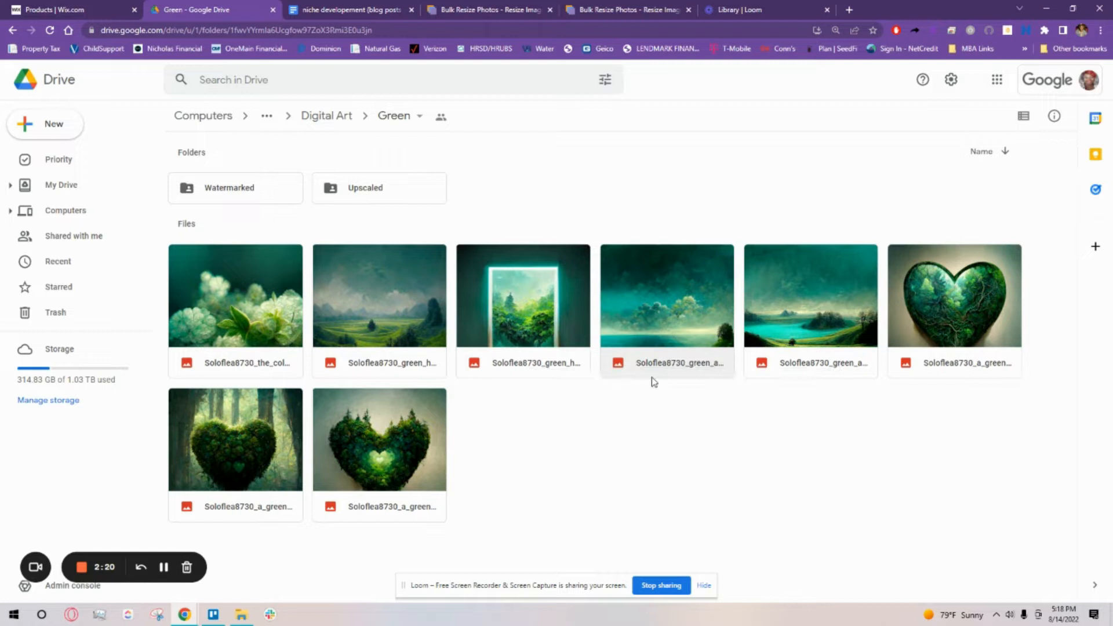
double_click(363, 193)
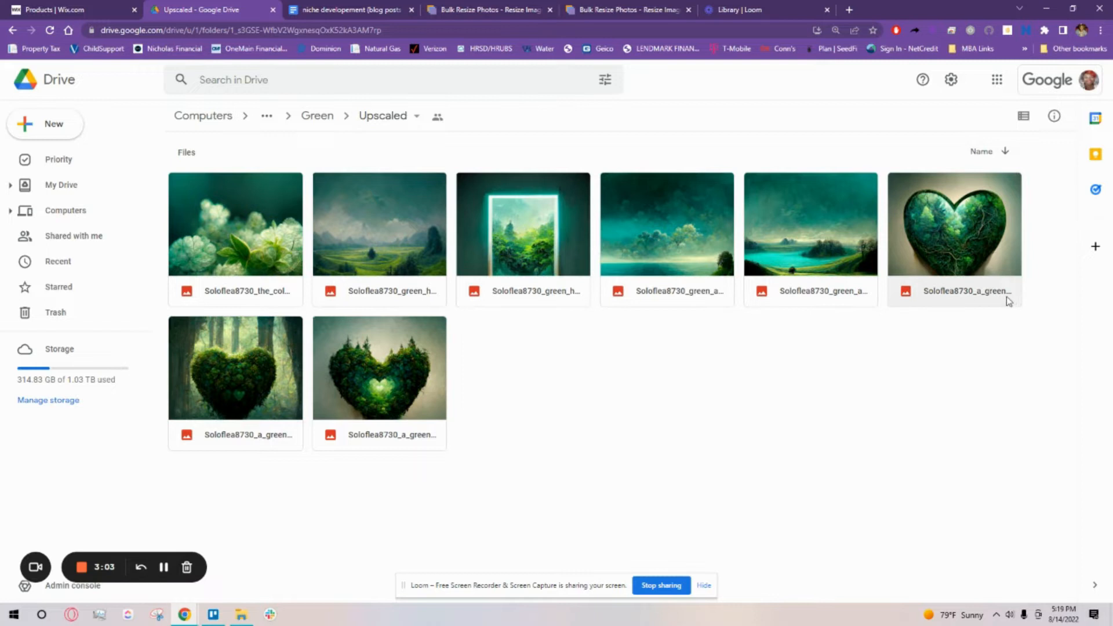
Step: Switch to File Explorer, maximize the Green folder window and widen its Name column to show the full file names
key("alt+Tab")
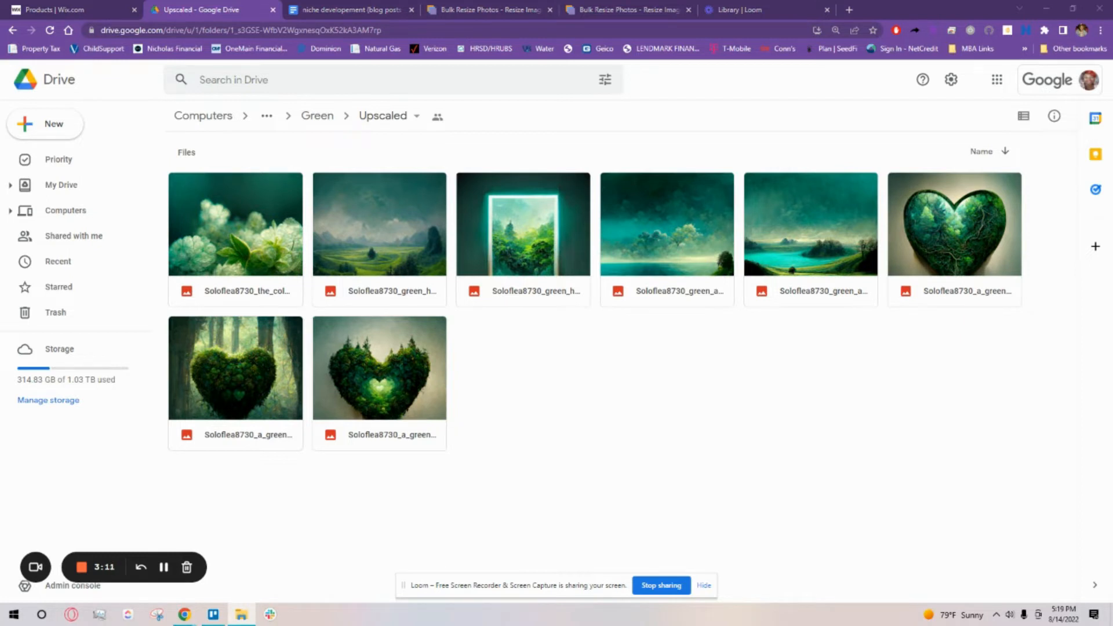
left_click_drag(1112, 28, 635, 65)
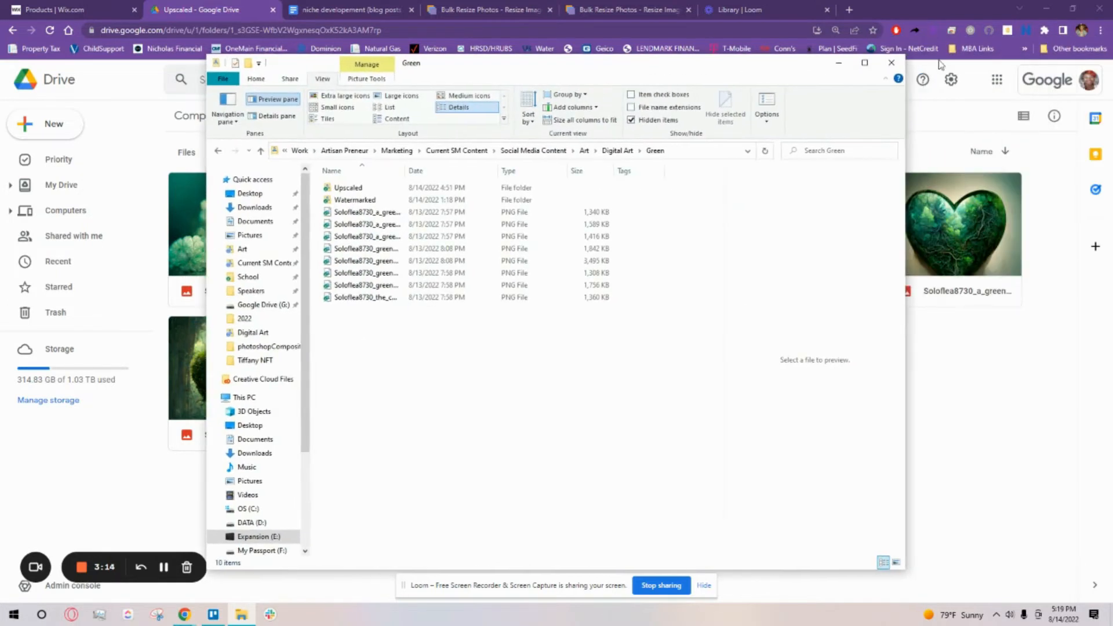
left_click(865, 64)
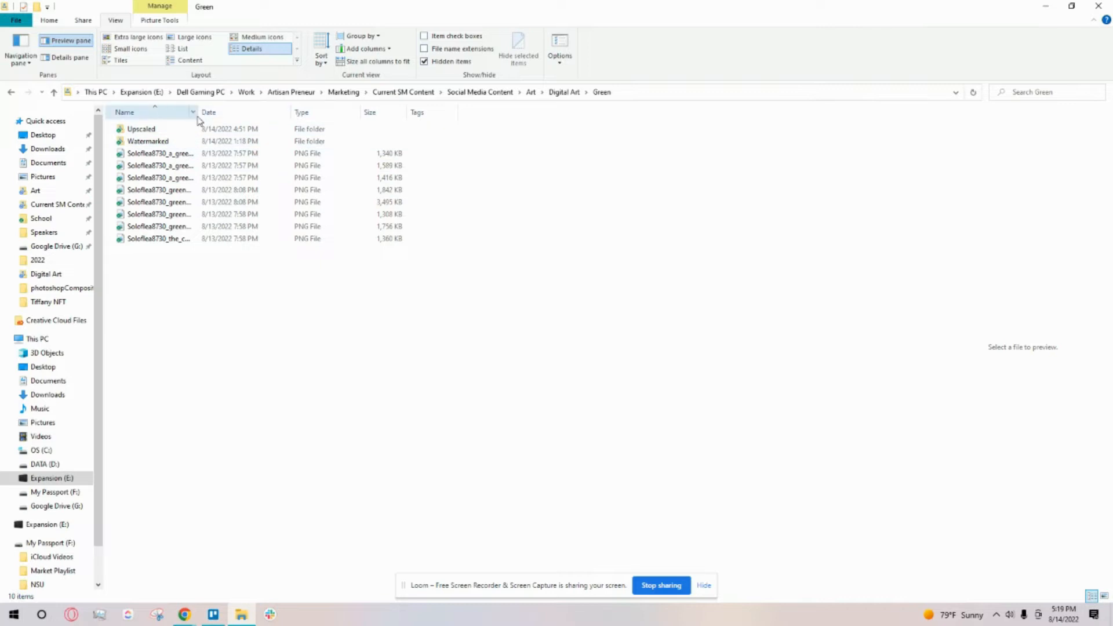
left_click_drag(199, 110, 395, 113)
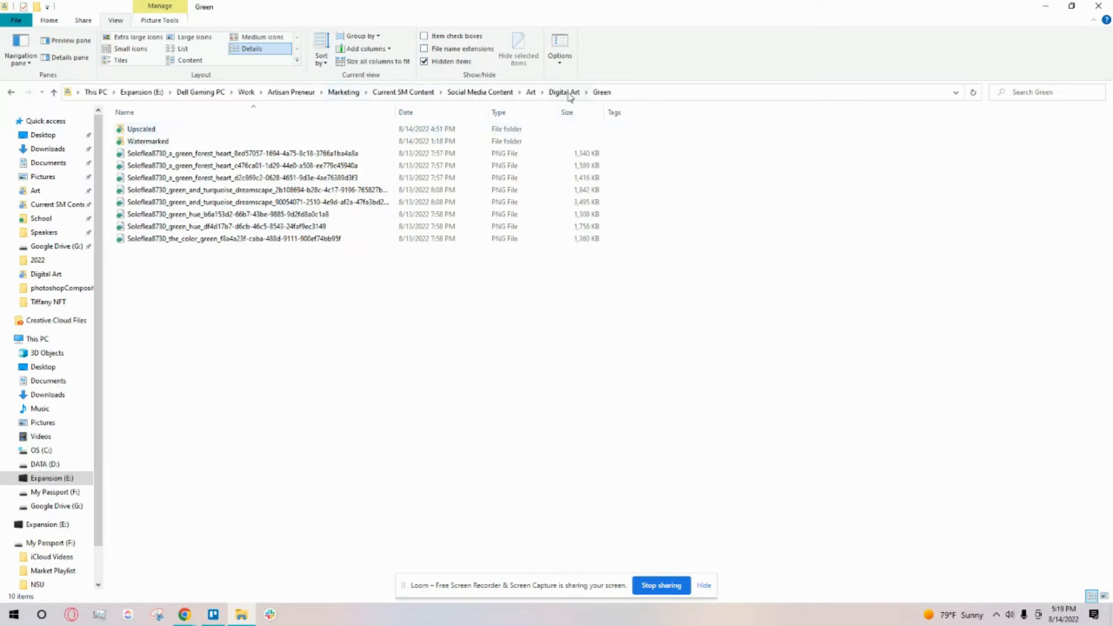
Step: Check the file details in the Upscaled folder, and add a Dimensions column to the Green folder's file list
double_click(141, 128)
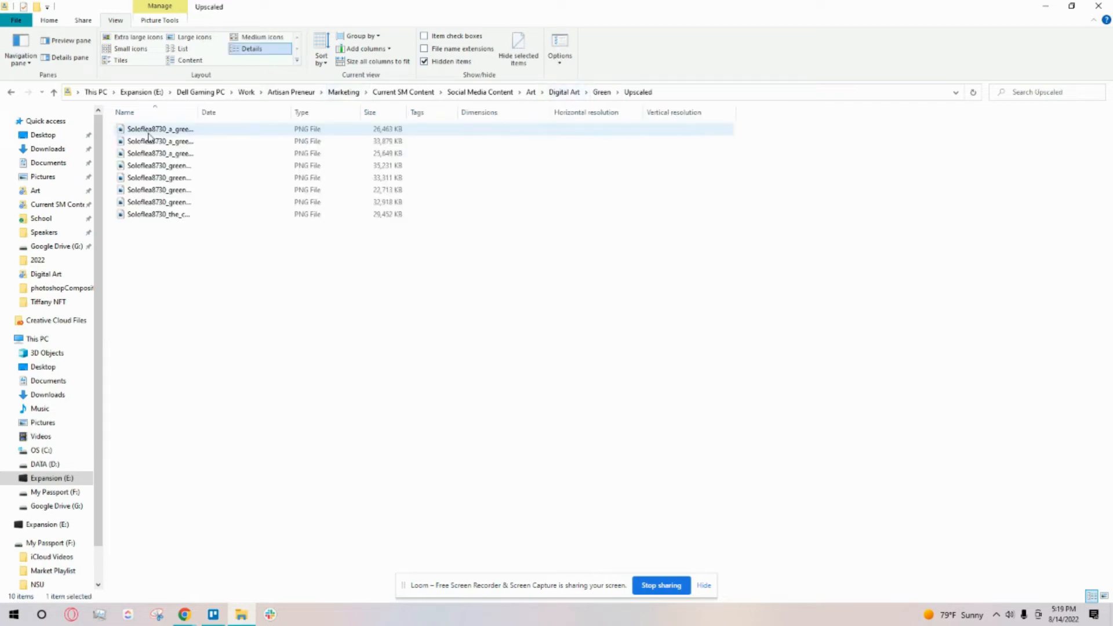
left_click(597, 93)
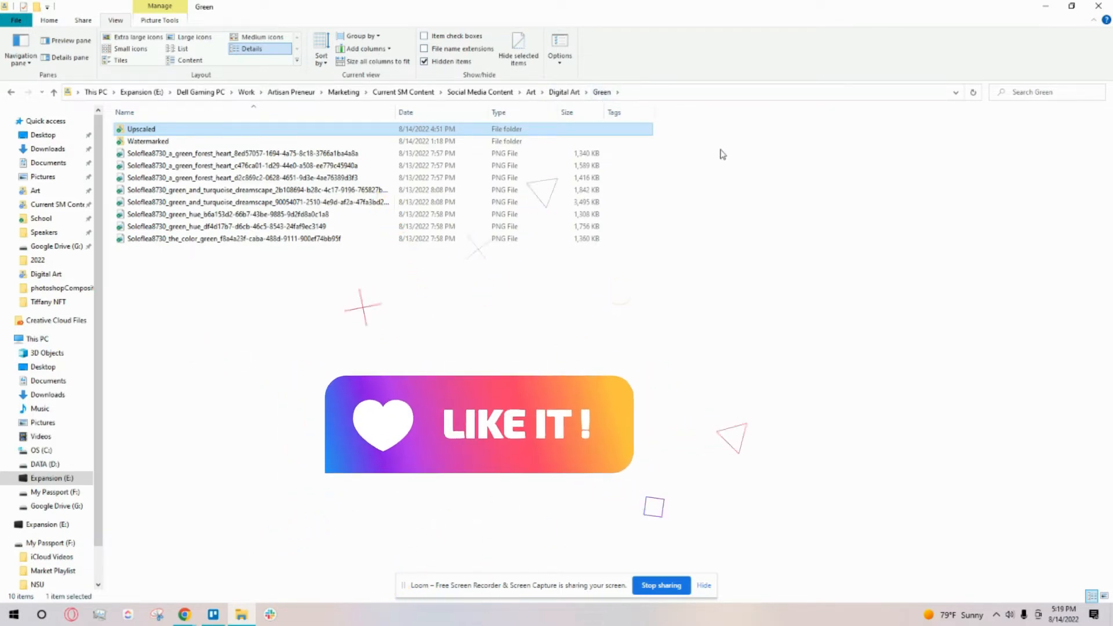
right_click(665, 115)
right_click(351, 109)
right_click(589, 113)
right_click(442, 113)
right_click(303, 116)
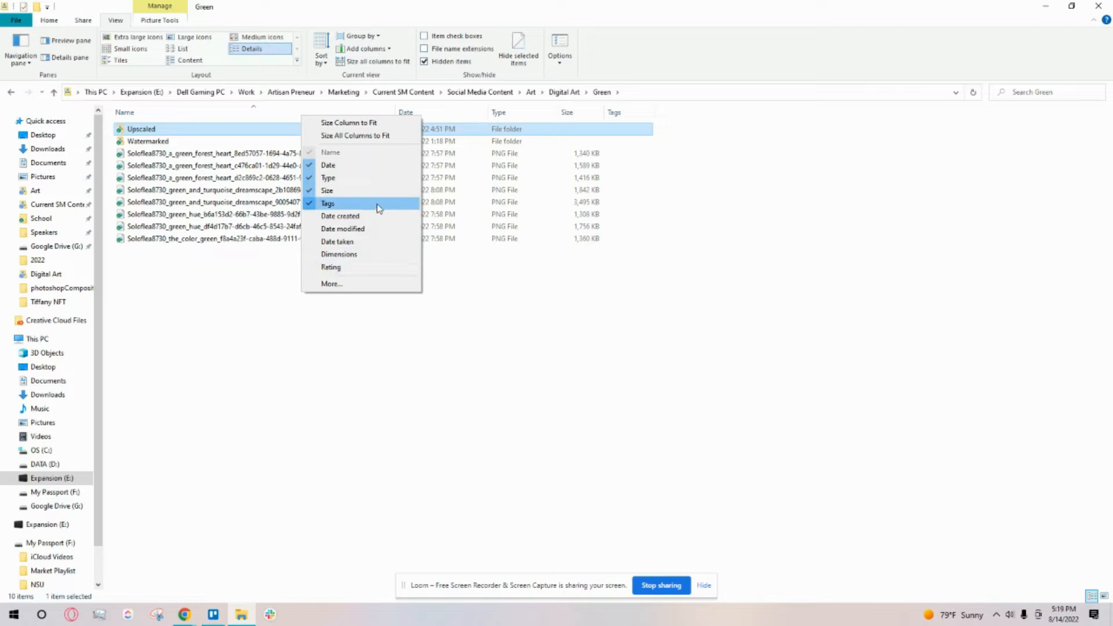
left_click(348, 257)
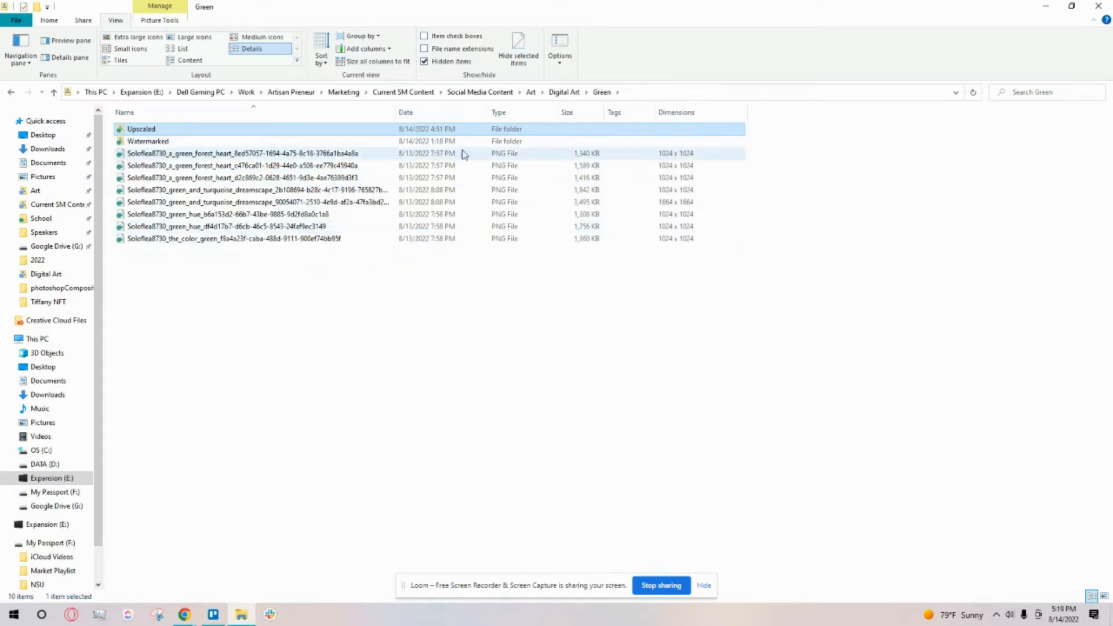
Step: Add the Horizontal resolution and Vertical resolution columns to the Green folder's file list
right_click(333, 117)
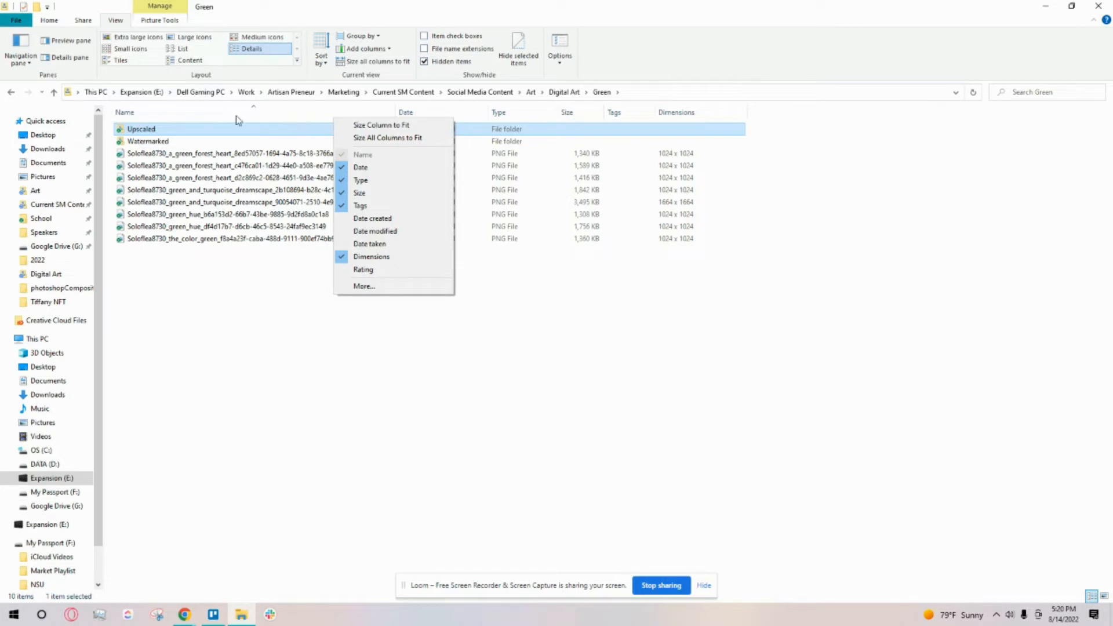
left_click(386, 286)
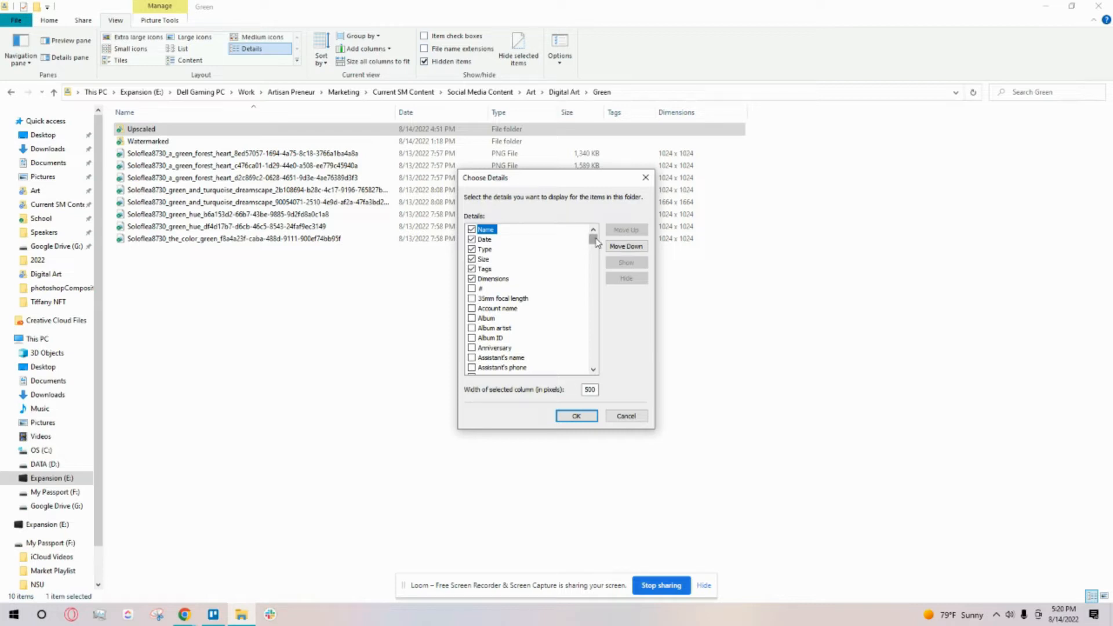
left_click_drag(596, 244, 596, 299)
left_click(471, 269)
left_click_drag(596, 306, 593, 356)
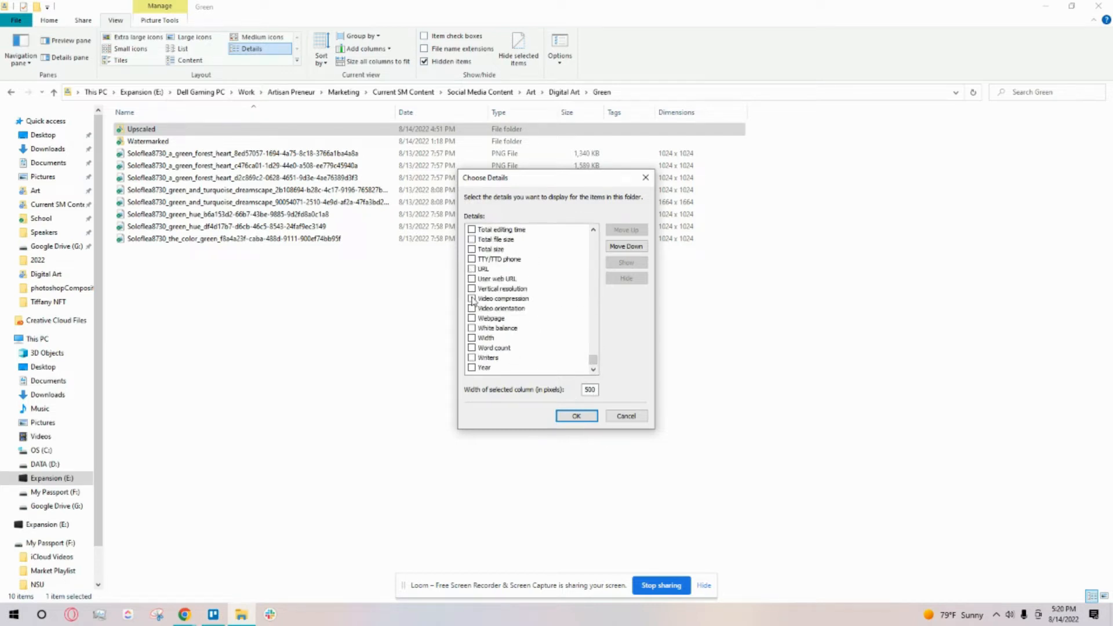
left_click(471, 289)
left_click(569, 416)
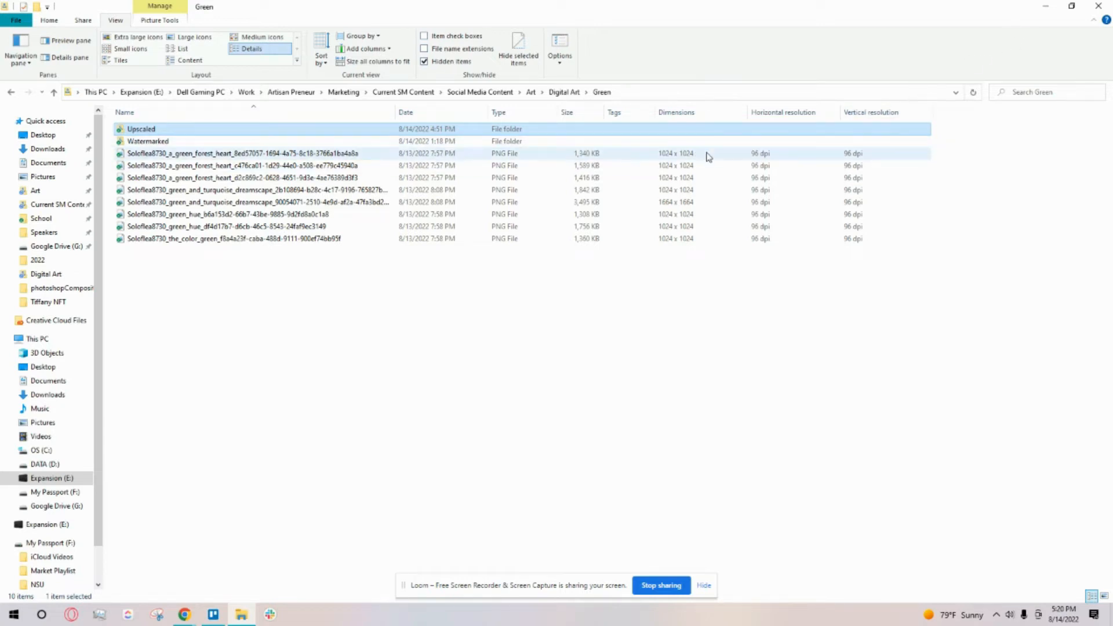
Step: Switch to the Bulk Resize Photos start page and load all images from the Digital Art > Green folder, excluding the Upscaled and Watermarked folders
left_click(1046, 6)
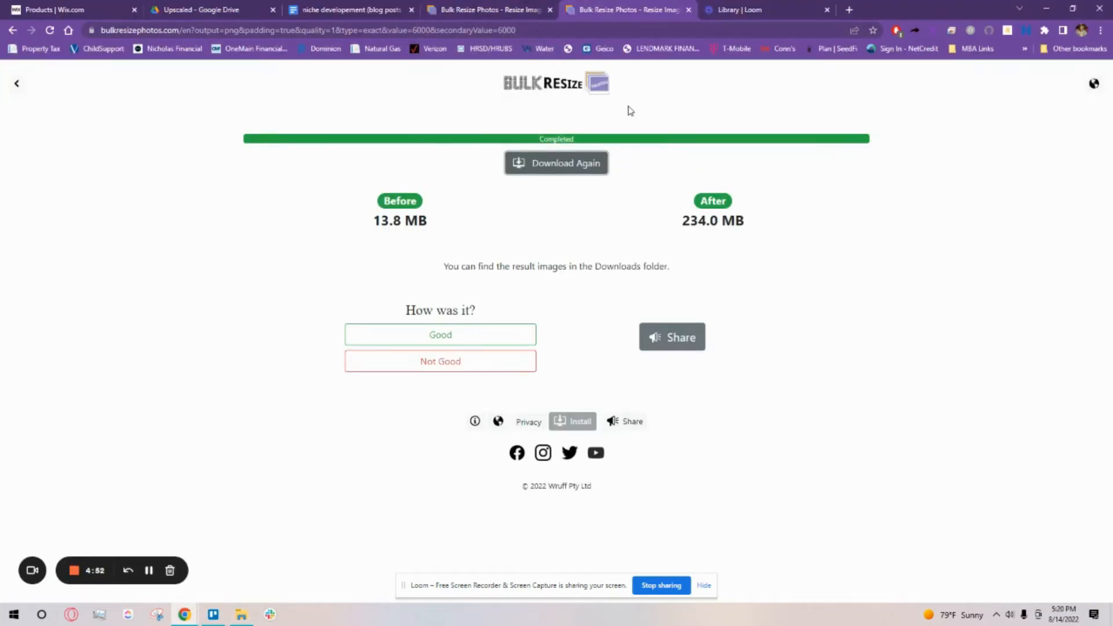
left_click(517, 16)
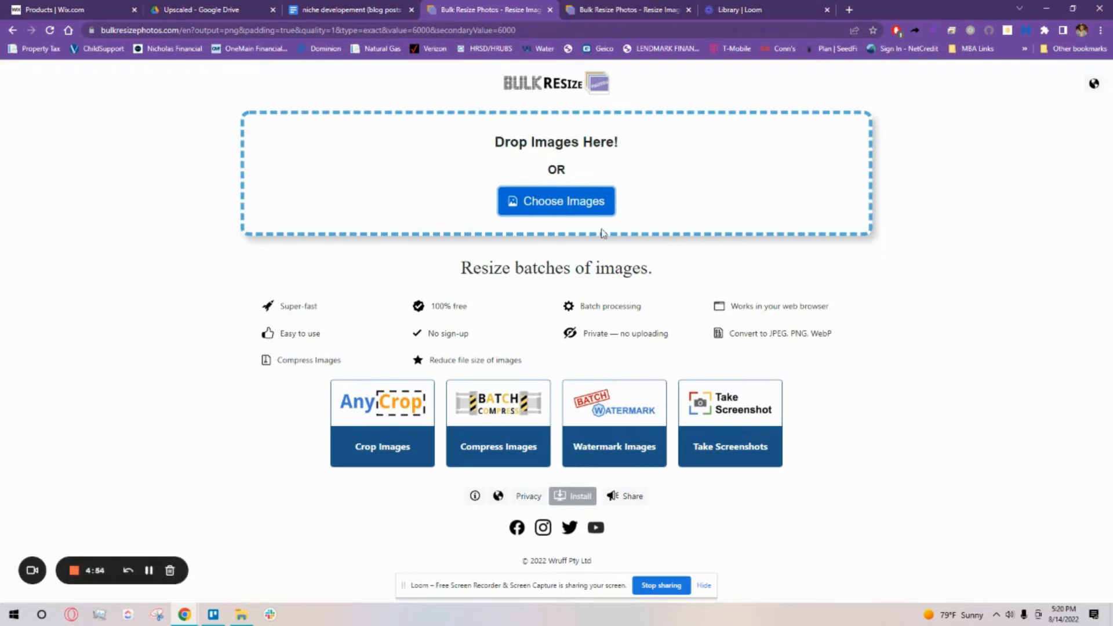
left_click(574, 195)
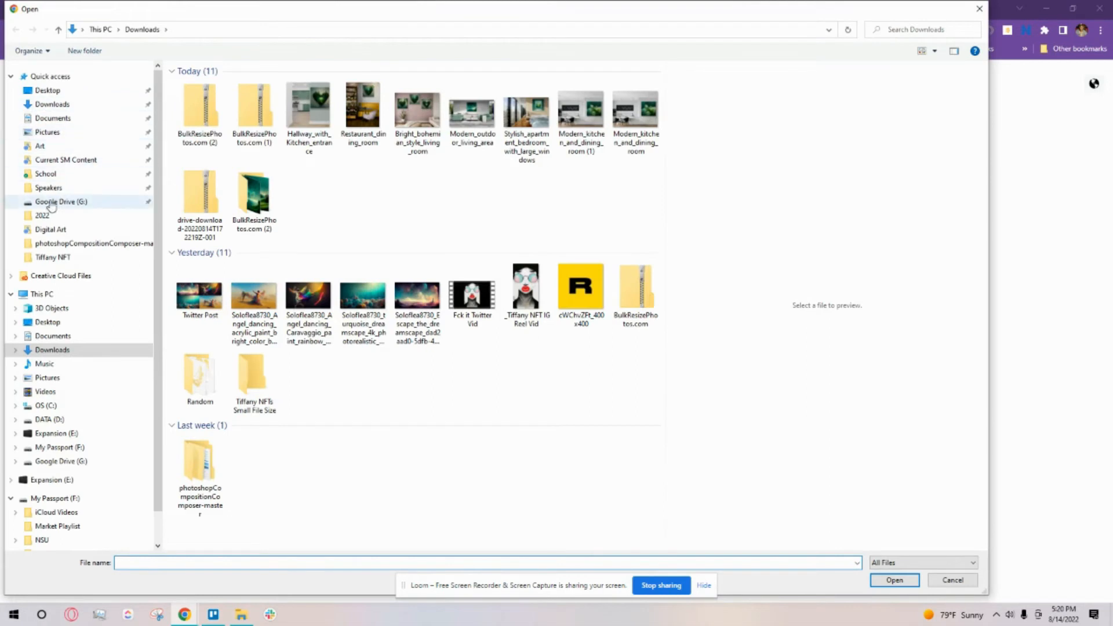
left_click(75, 231)
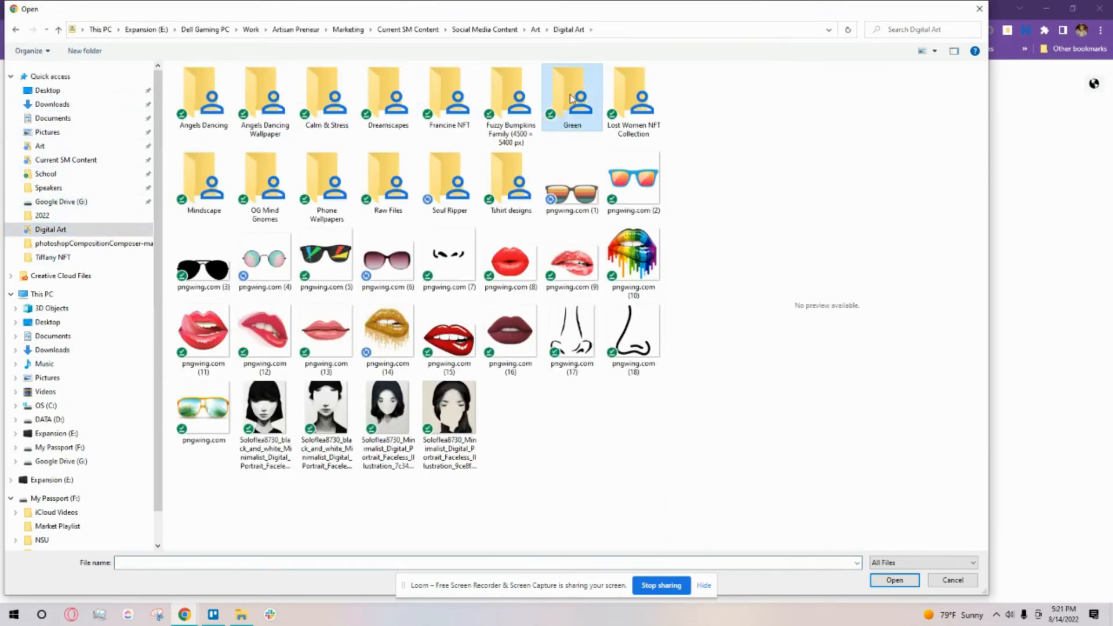
double_click(572, 95)
left_click_drag(635, 250, 192, 121)
left_click(212, 107, "ctrl")
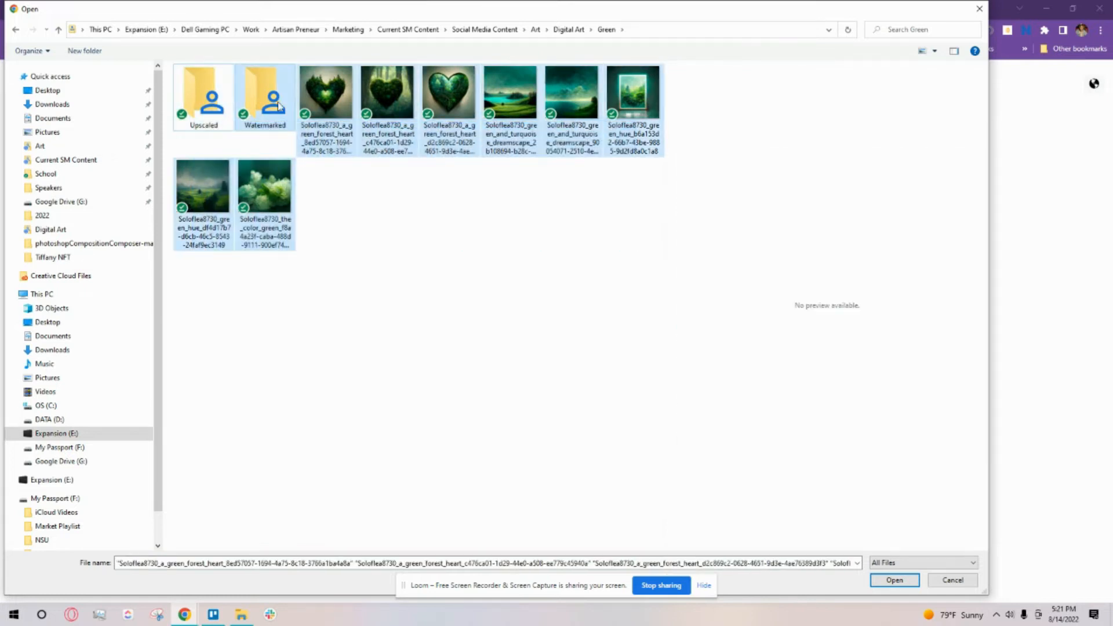
left_click(259, 104, "ctrl")
left_click(903, 581)
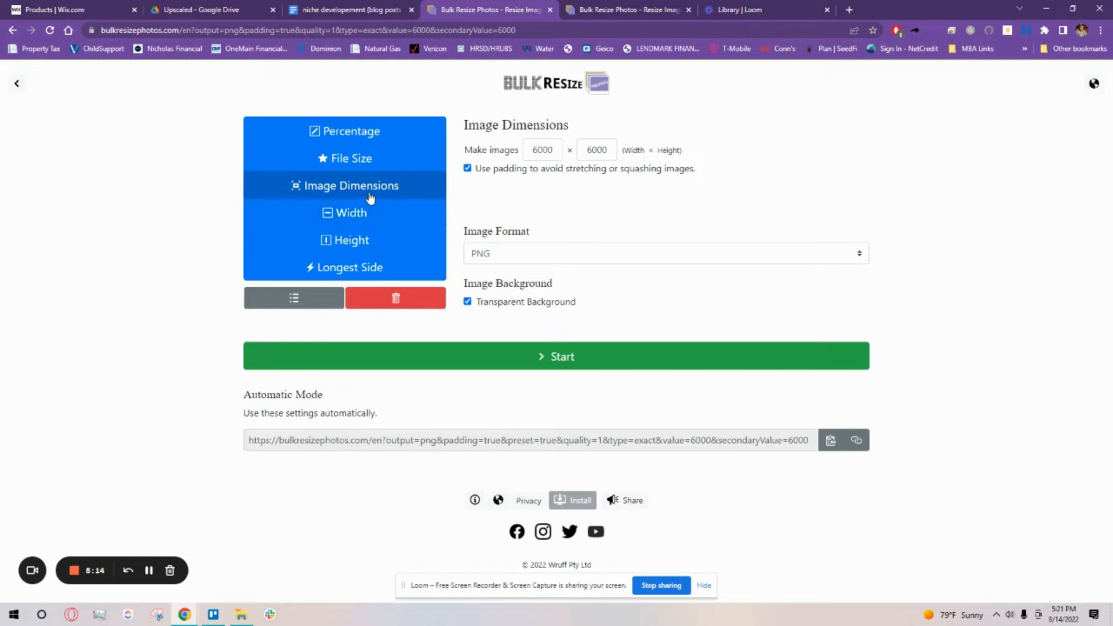
Step: Choose resizing by image dimensions and set both the width and the height to 6000
left_click(342, 194)
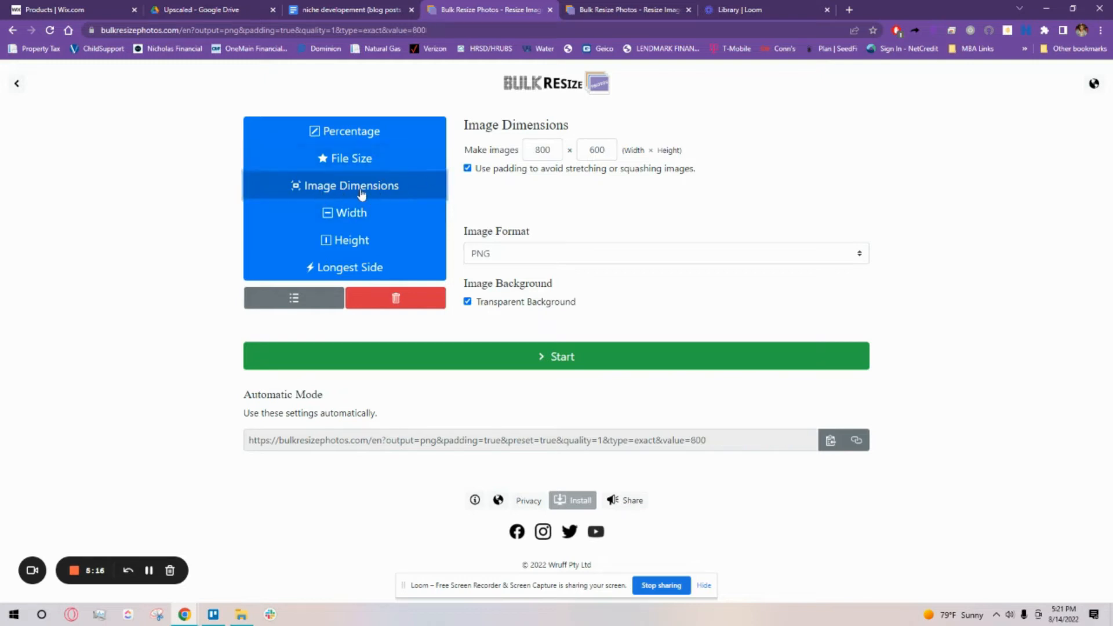
left_click(540, 151)
double_click(540, 151)
type("6000")
double_click(587, 149)
type("6000")
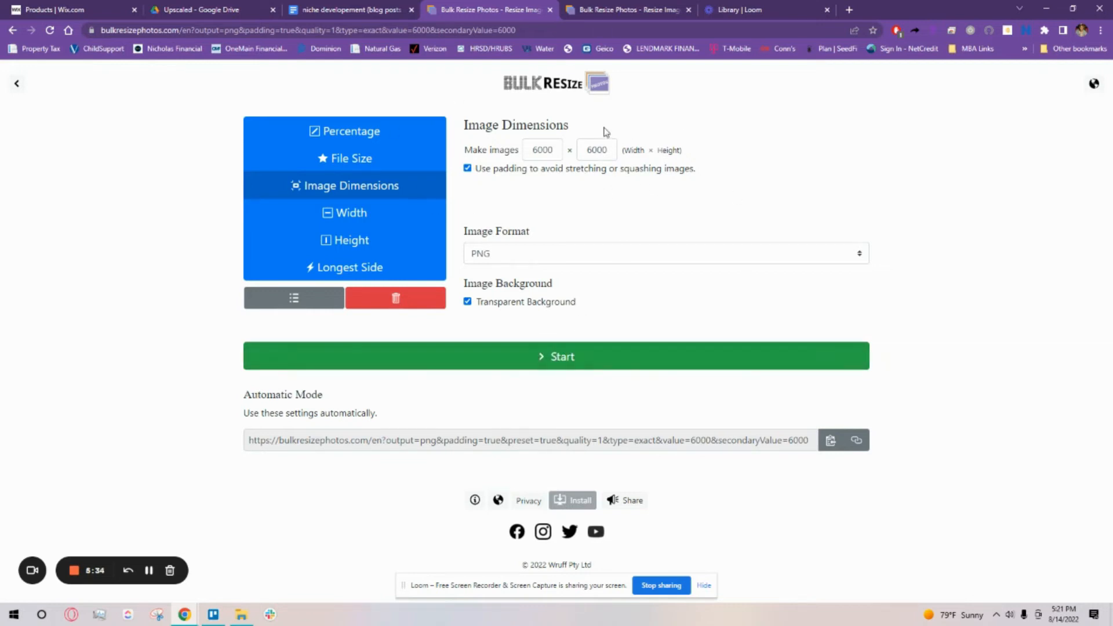
Step: Review the finished resize job on the other Bulk Resize page and close both Bulk Resize pages
left_click(576, 12)
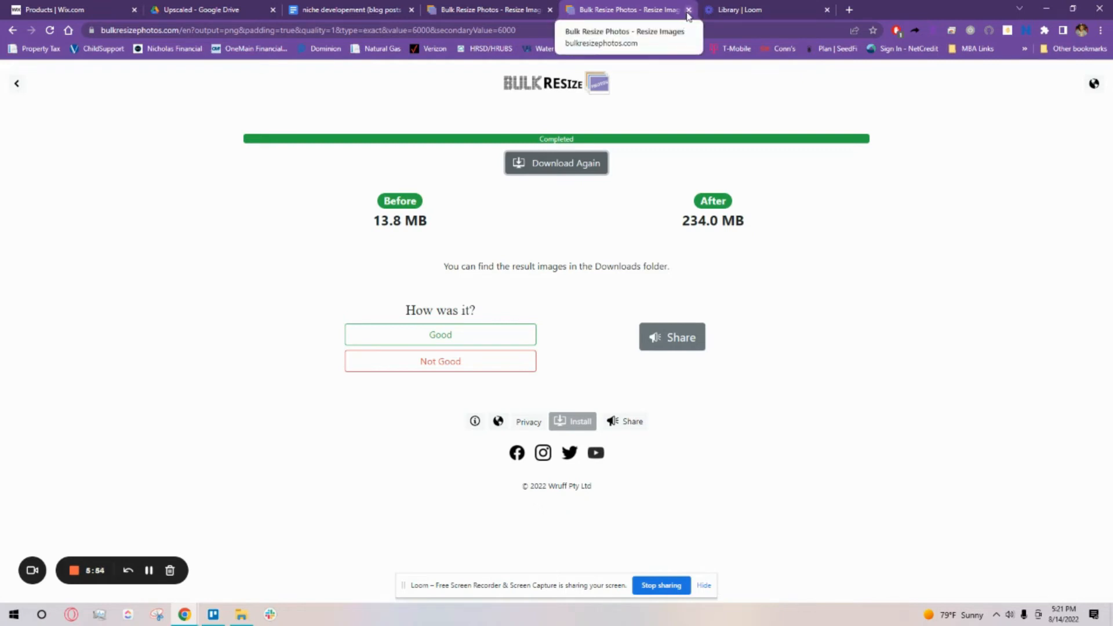
left_click(530, 10)
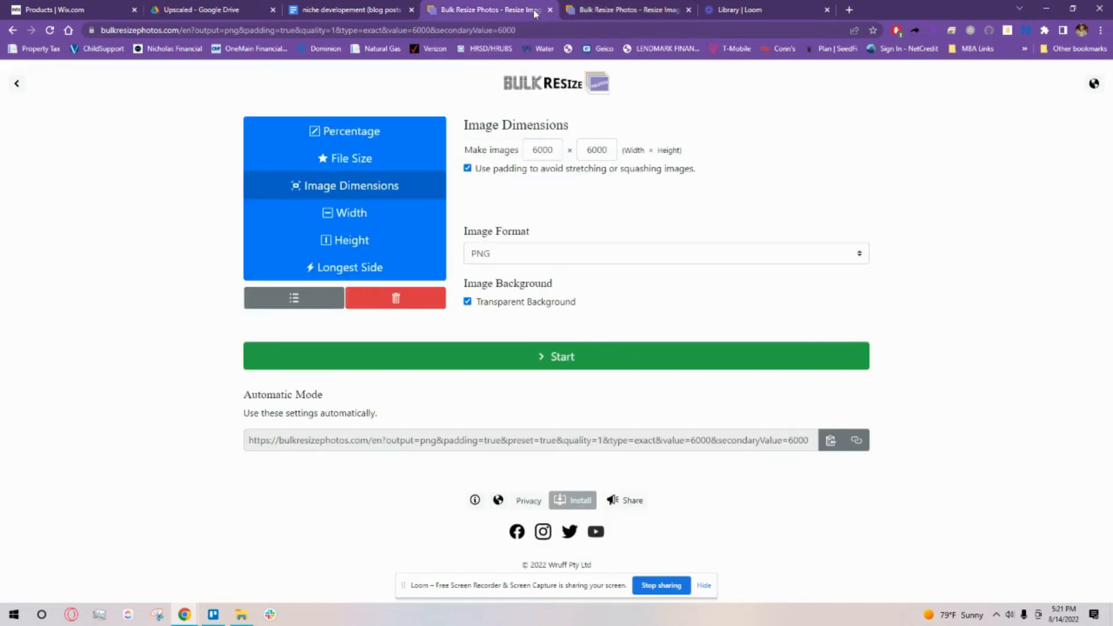
left_click(550, 10)
left_click(549, 10)
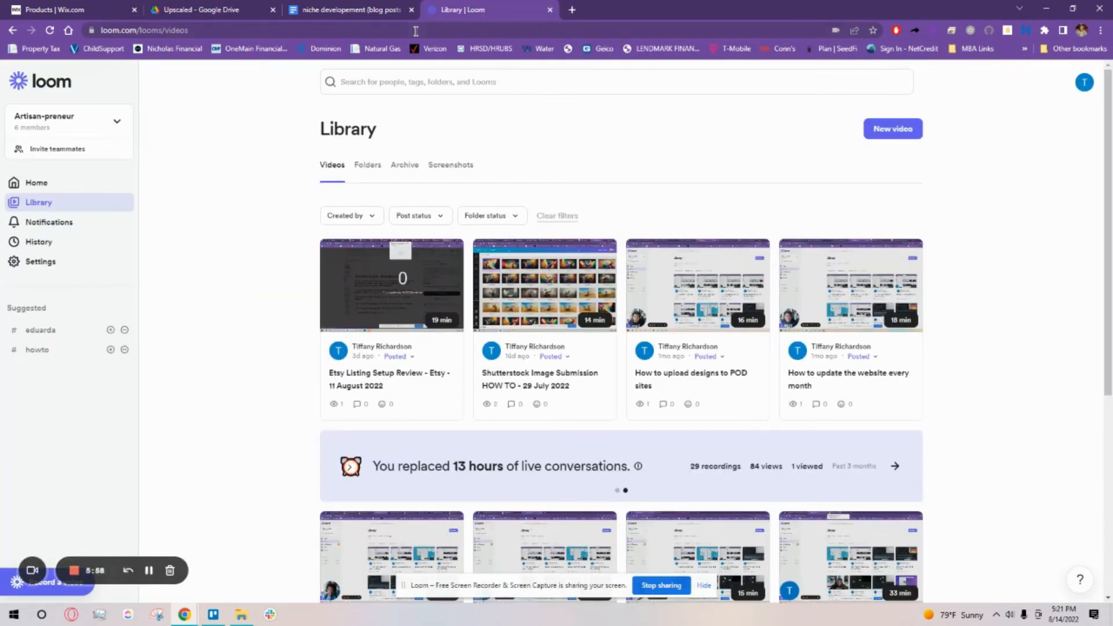
Step: Open the bookmarked Online DPI Converter site in a new browser tab
left_click(572, 10)
left_click(1024, 49)
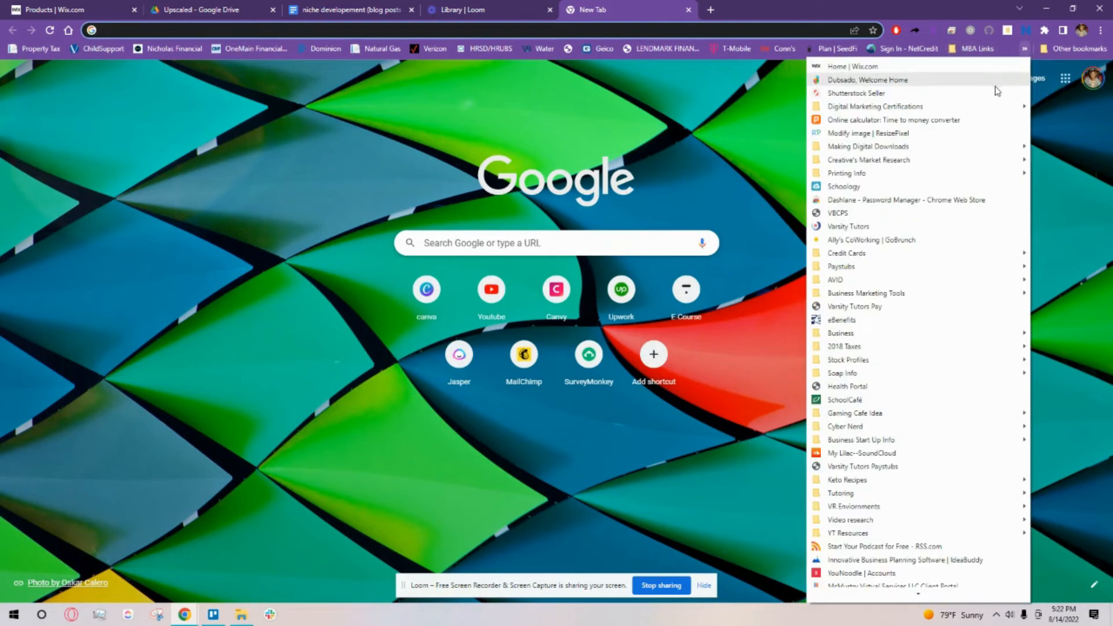
left_click(828, 493)
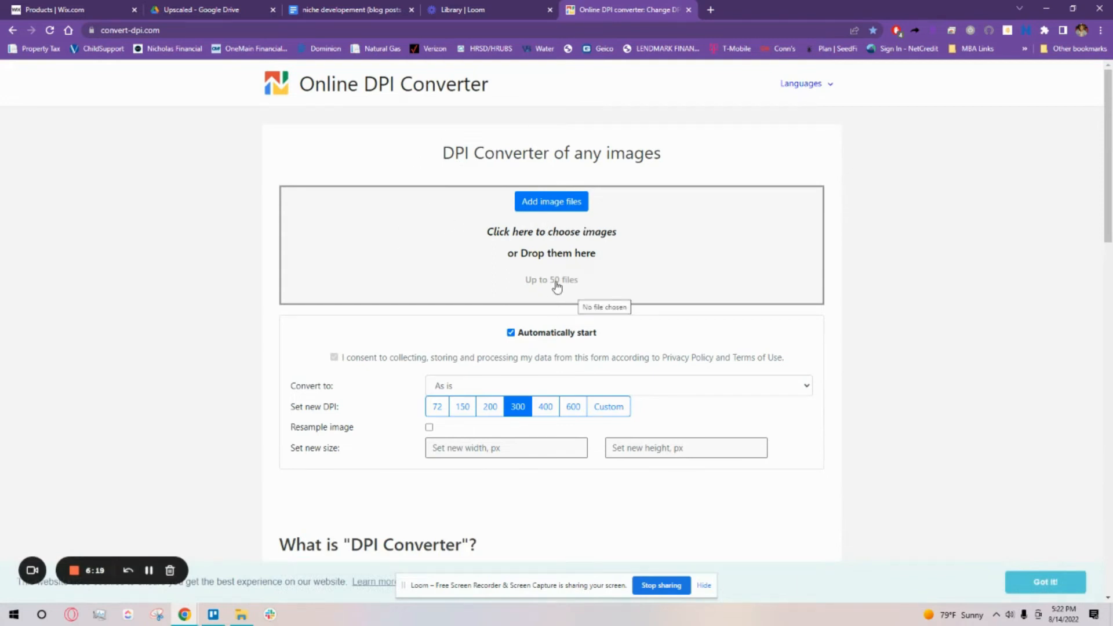
Step: Start adding image files to the DPI converter and browse to the Upscaled folder inside Green
left_click(556, 203)
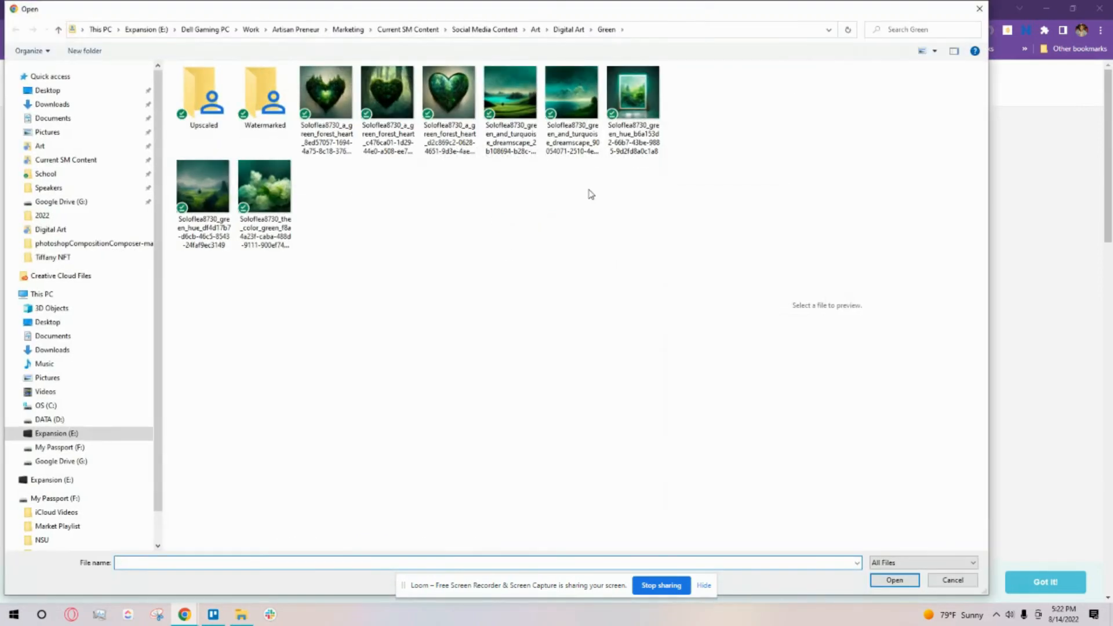
left_click(325, 93)
double_click(202, 97)
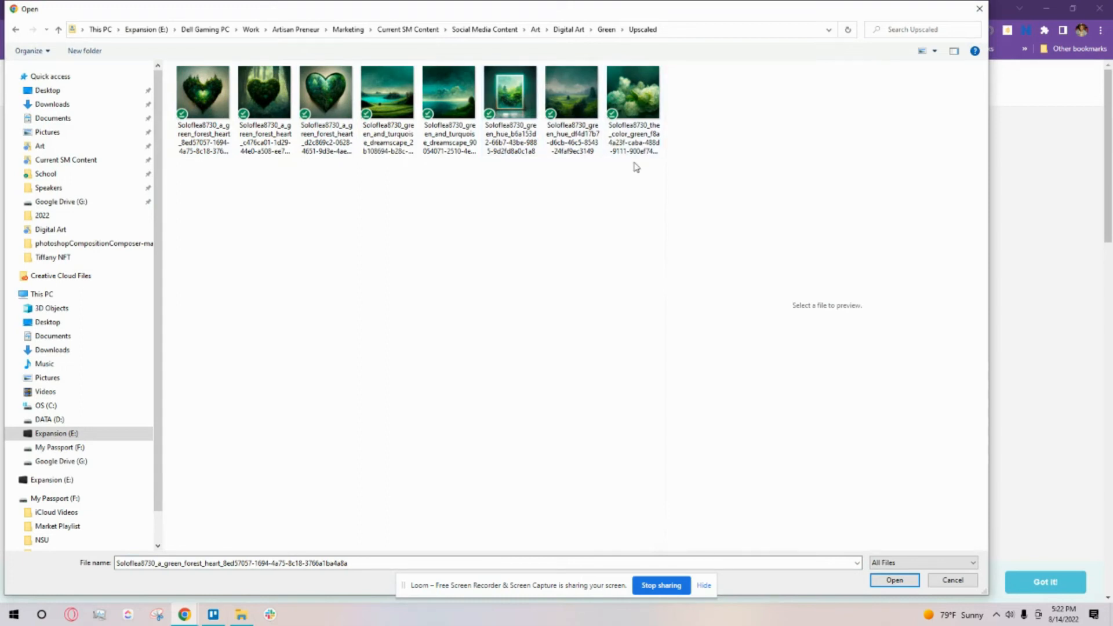
left_click(634, 139)
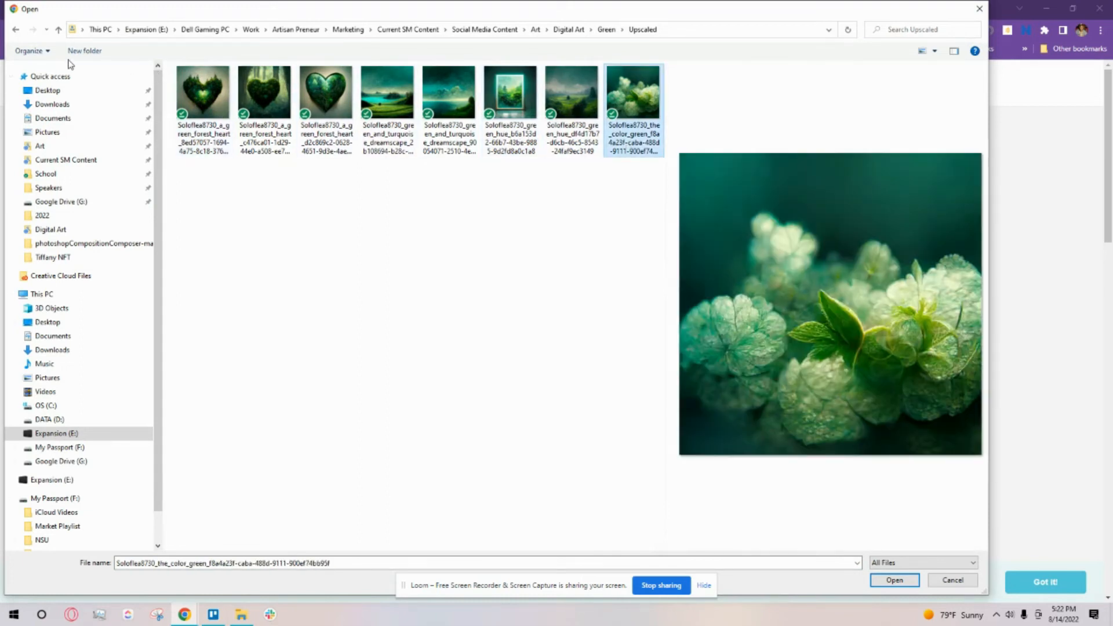
left_click(380, 266)
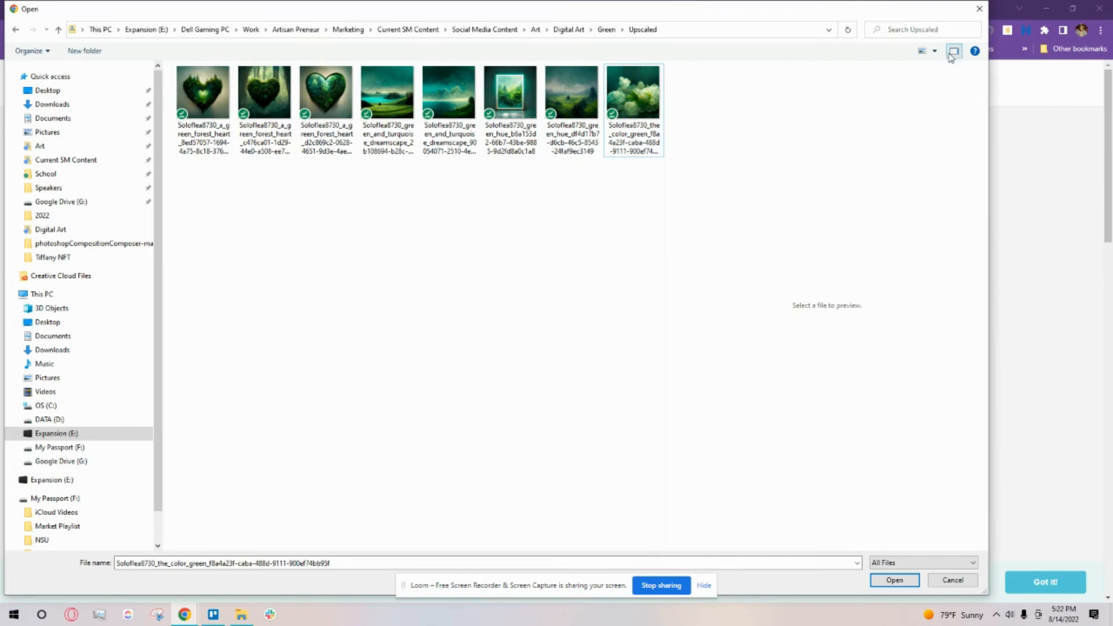
Step: Show the Upscaled folder's files as a detailed list and add the Dimensions column
left_click(932, 53)
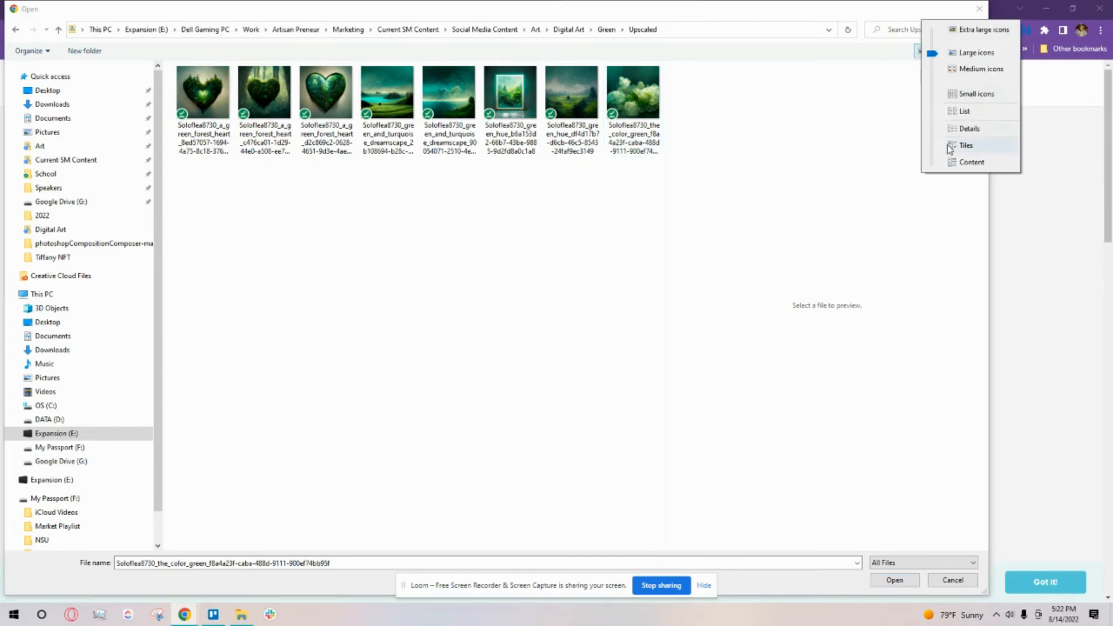
left_click(965, 129)
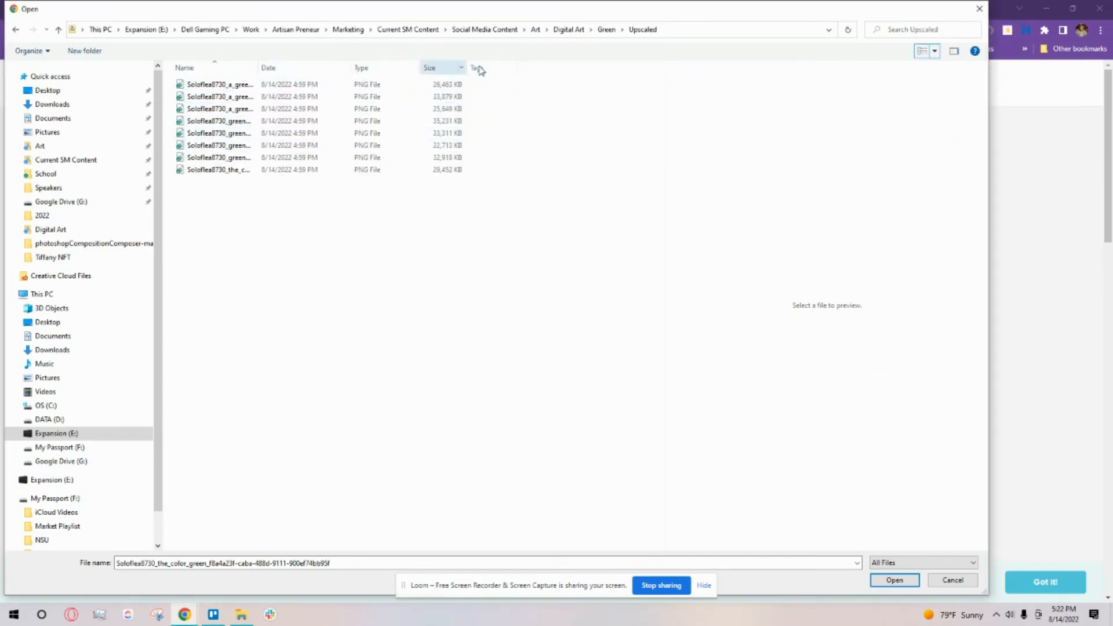
left_click_drag(518, 70, 662, 70)
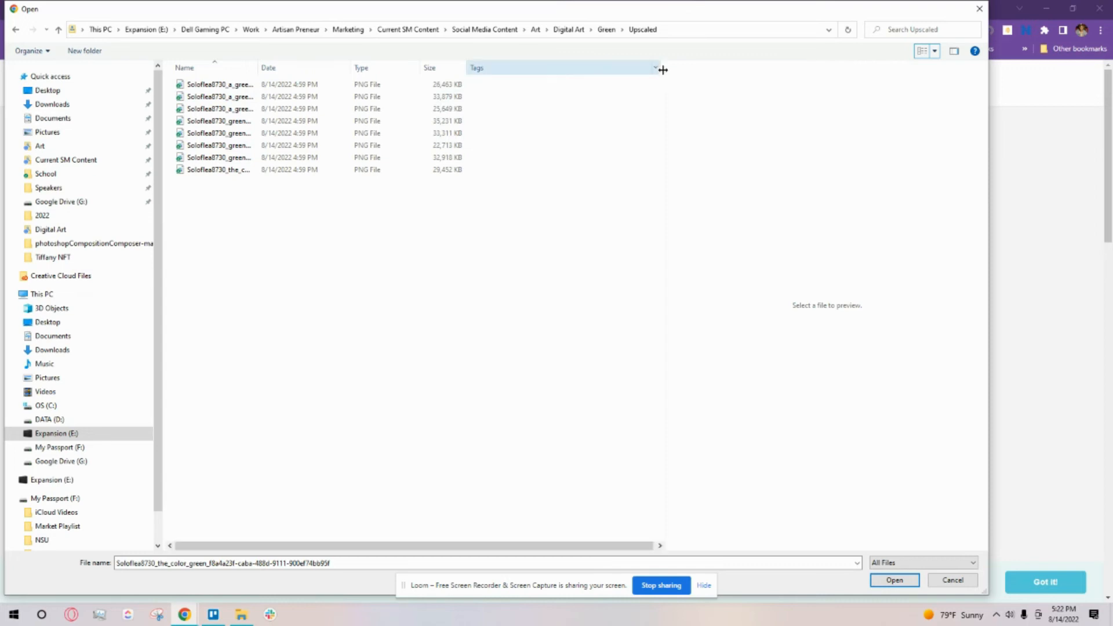
left_click(659, 132)
right_click(569, 72)
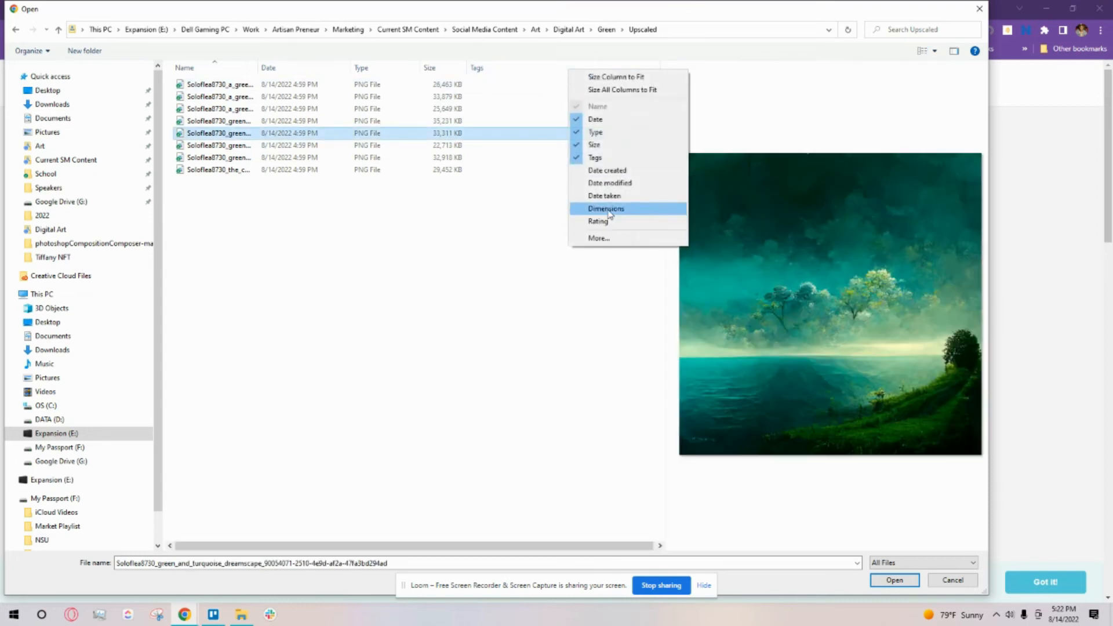
left_click(604, 221)
left_click_drag(662, 66, 513, 66)
left_click(562, 242)
Step: Select all eight PNG images in the Upscaled folder and upload them to the DPI converter
left_click_drag(561, 207, 188, 80)
left_click(893, 580)
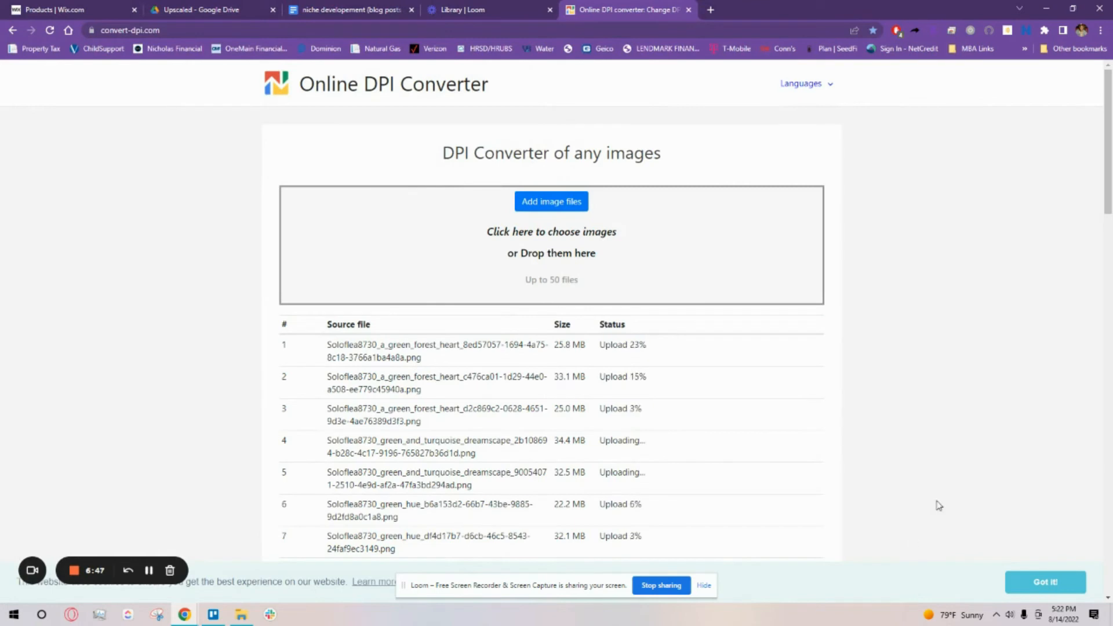
Step: Examine the upload and conversion status of each image and the converter's DPI, format and size settings
scroll(643, 420, "down", 4)
scroll(642, 418, "up", 1)
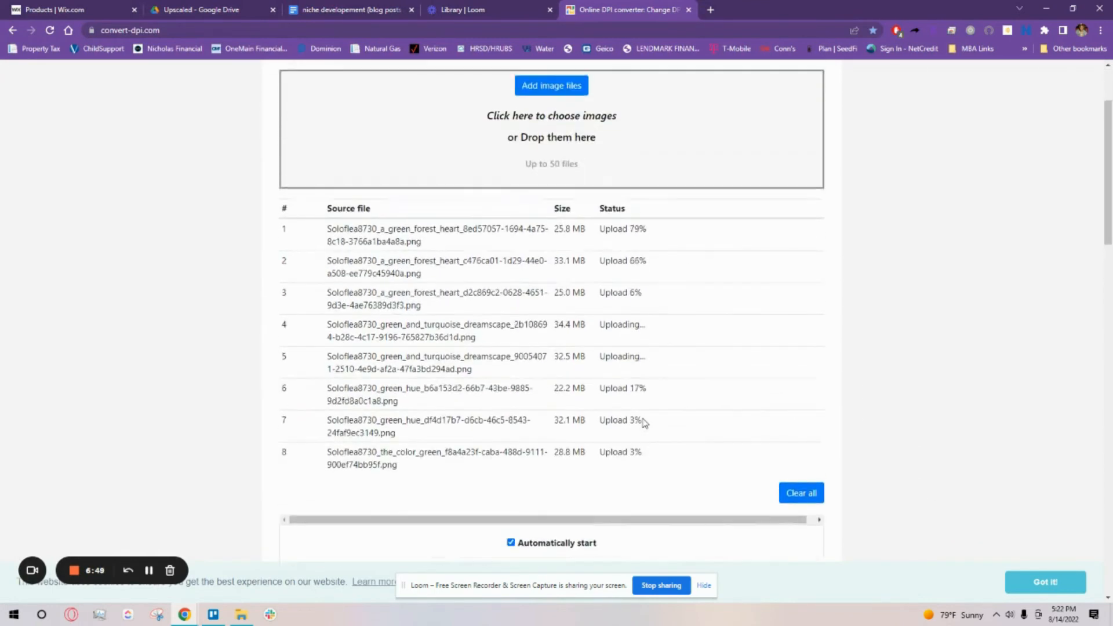
scroll(913, 412, "down", 3)
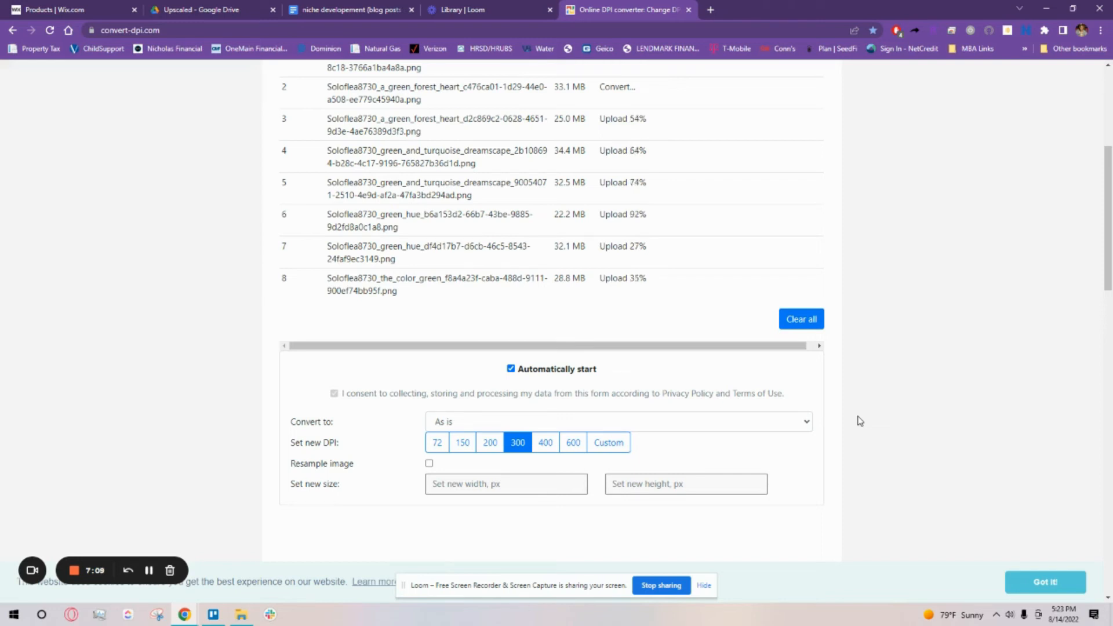
left_click(812, 346)
left_click_drag(384, 347, 260, 351)
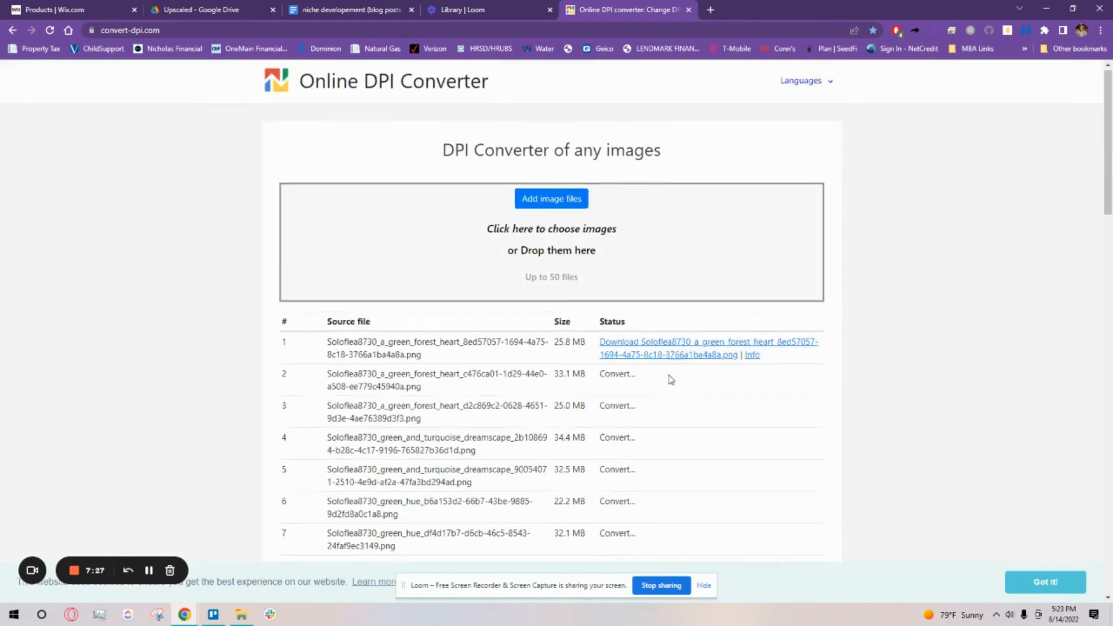
scroll(668, 380, "down", 5)
scroll(664, 383, "up", 1)
scroll(665, 383, "up", 3)
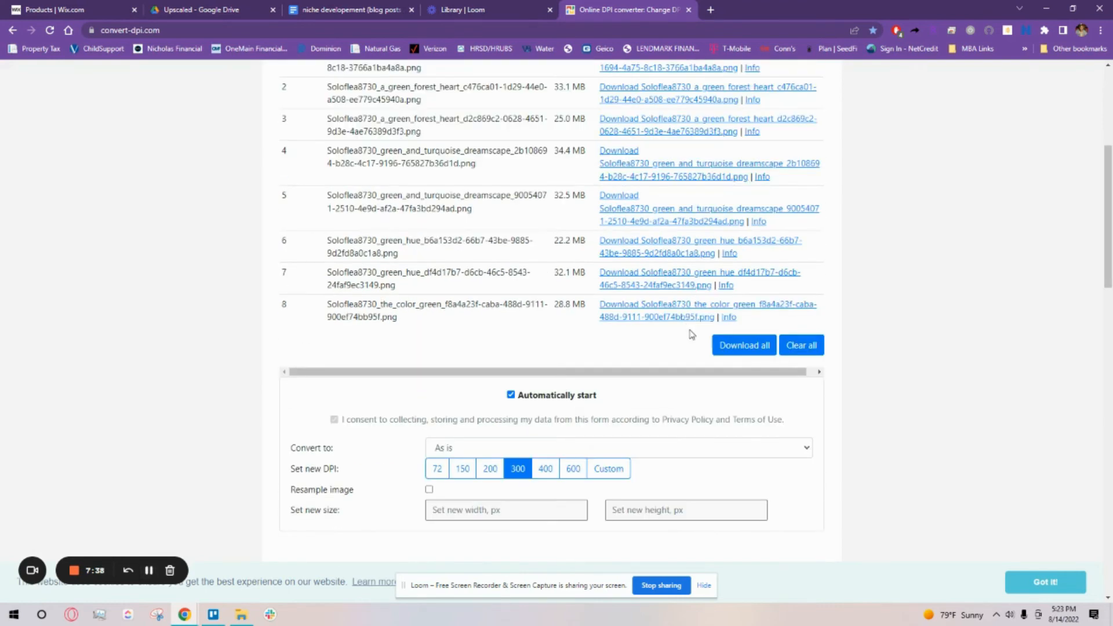
Step: Download all the converted images together and open the downloaded convert-dpi.com.zip archive
left_click(730, 346)
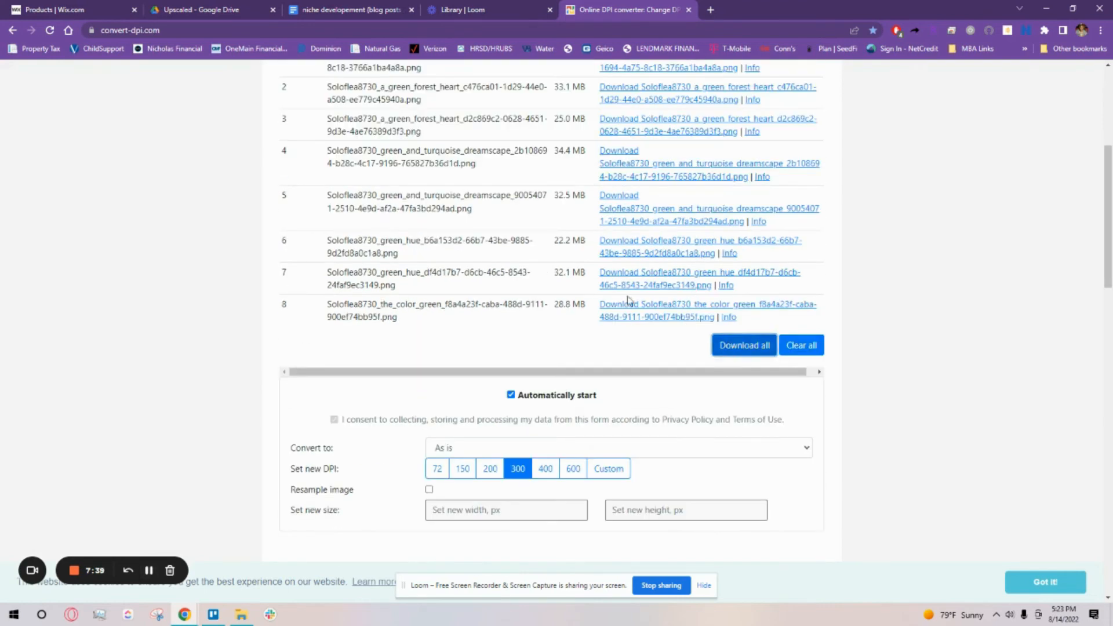
scroll(635, 313, "up", 3)
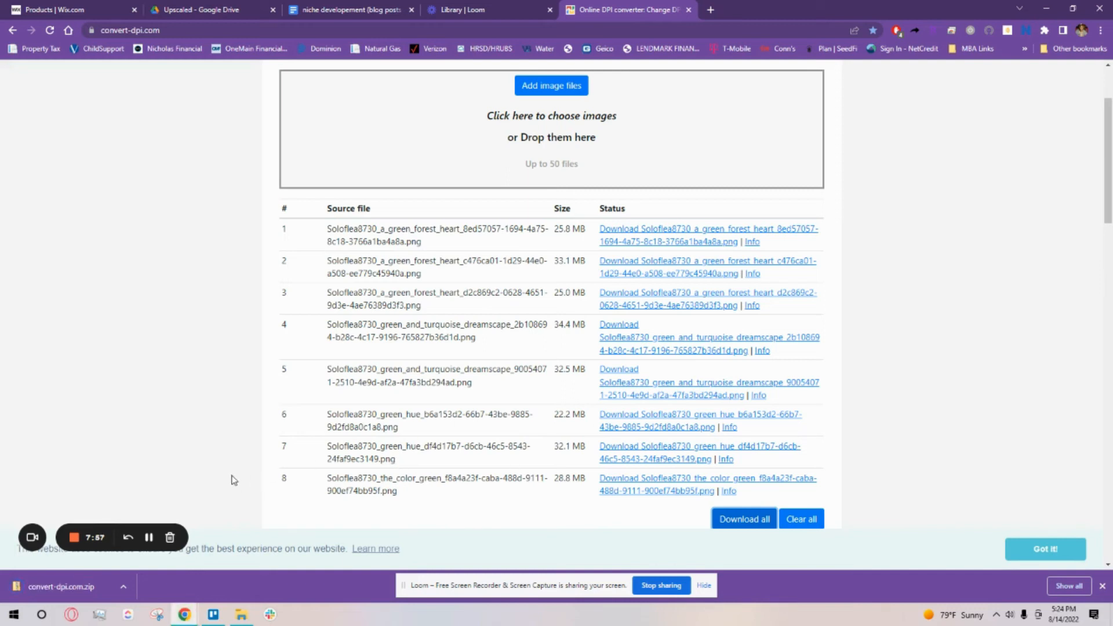
left_click(88, 591)
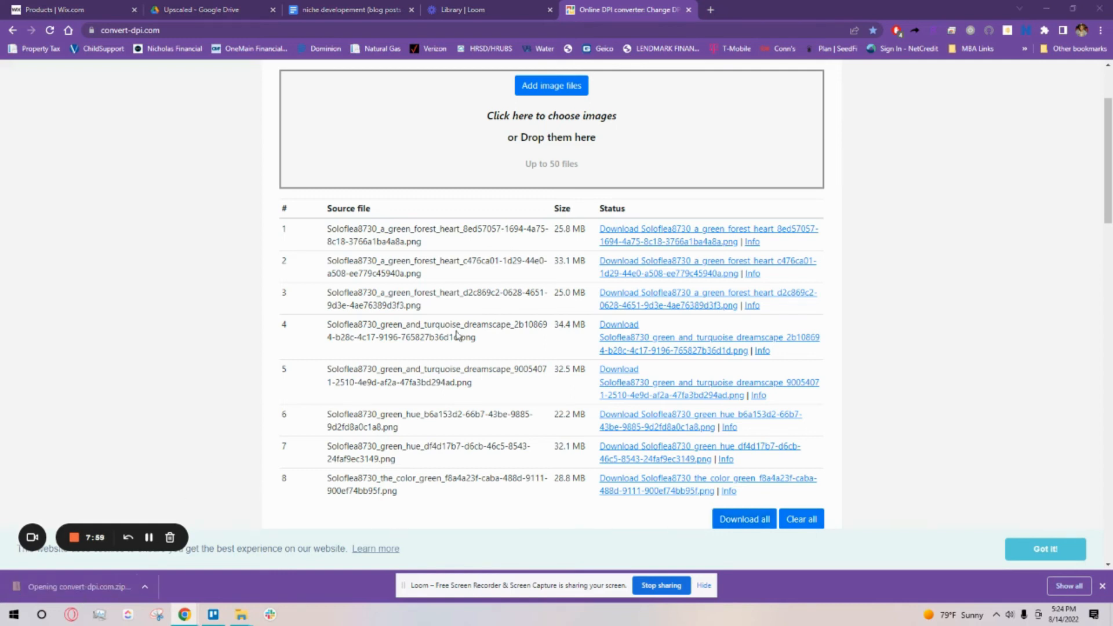
Step: Start extracting the whole archive and choose the Upscaled folder inside Digital Art > Green as the destination
left_click(667, 137)
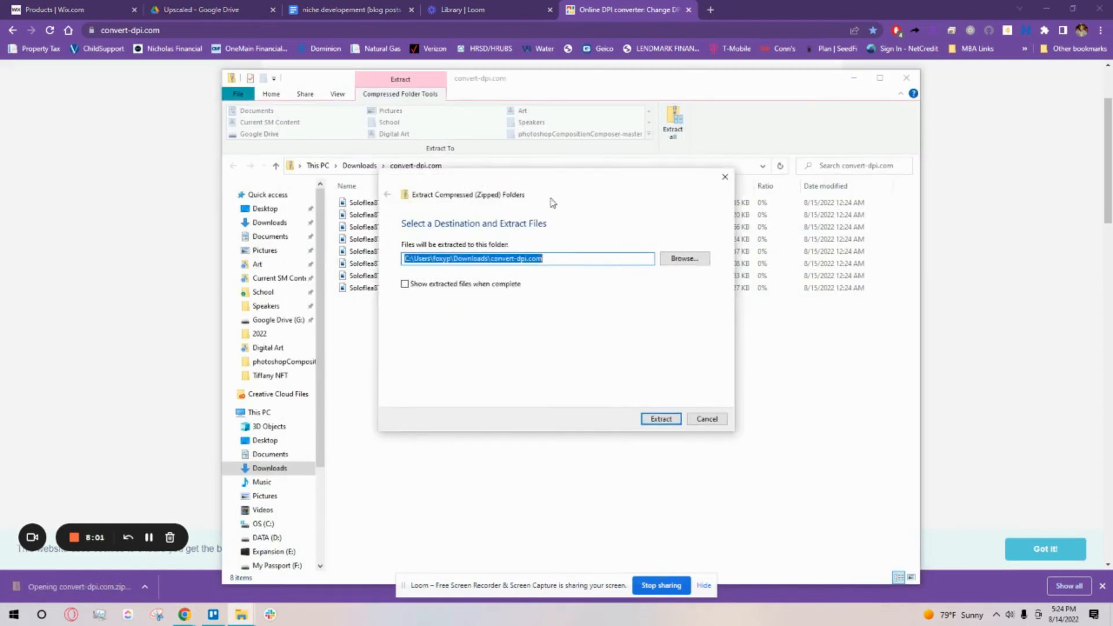
left_click(684, 257)
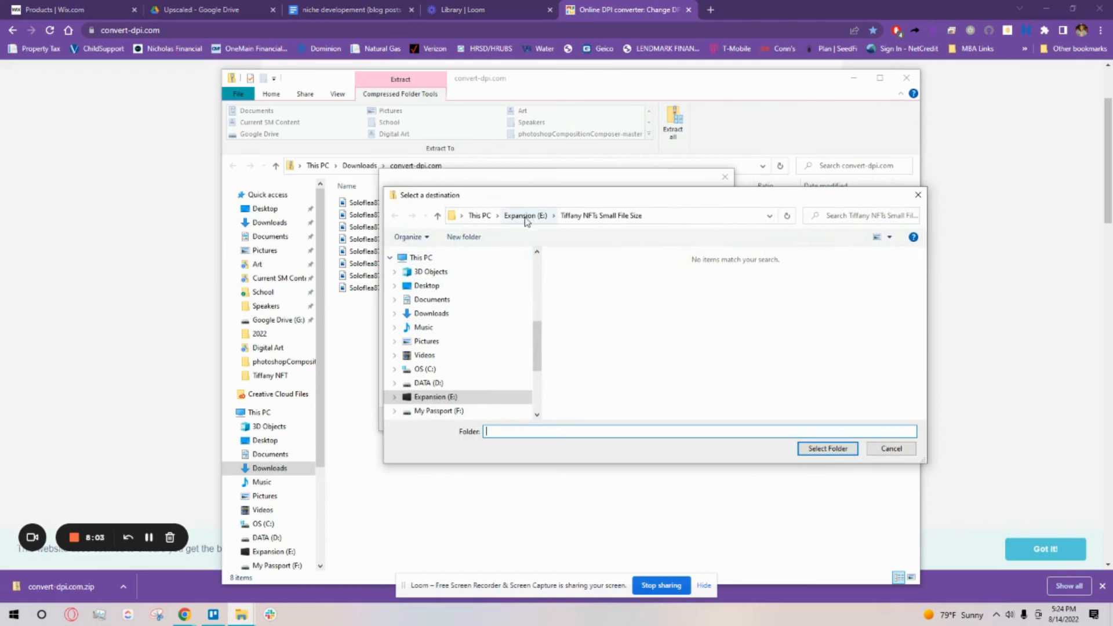
scroll(440, 302, "up", 3)
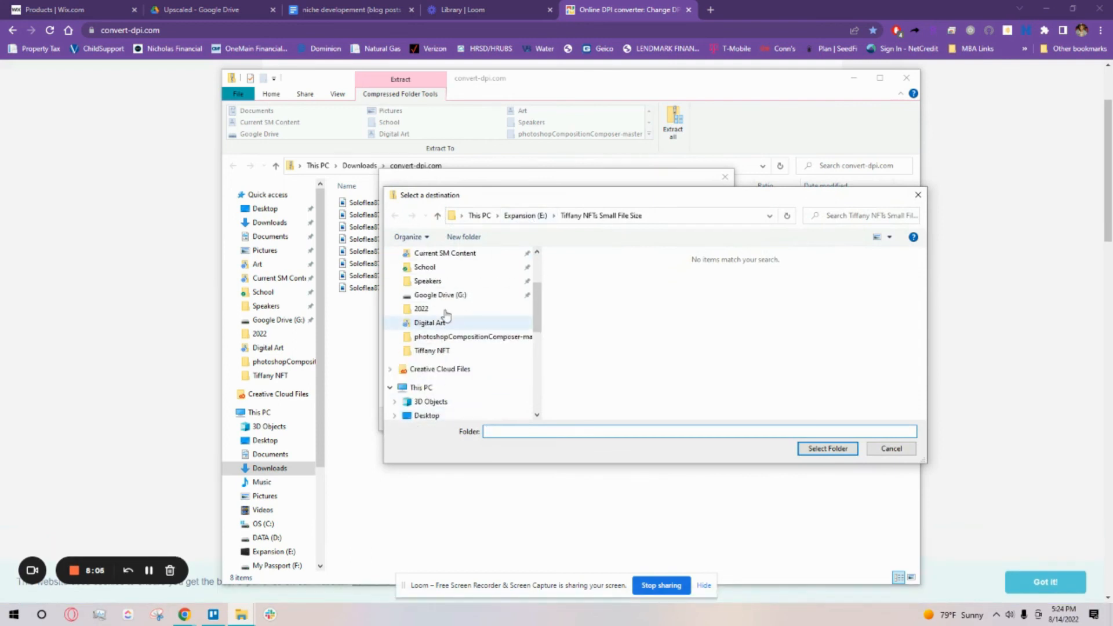
left_click(428, 322)
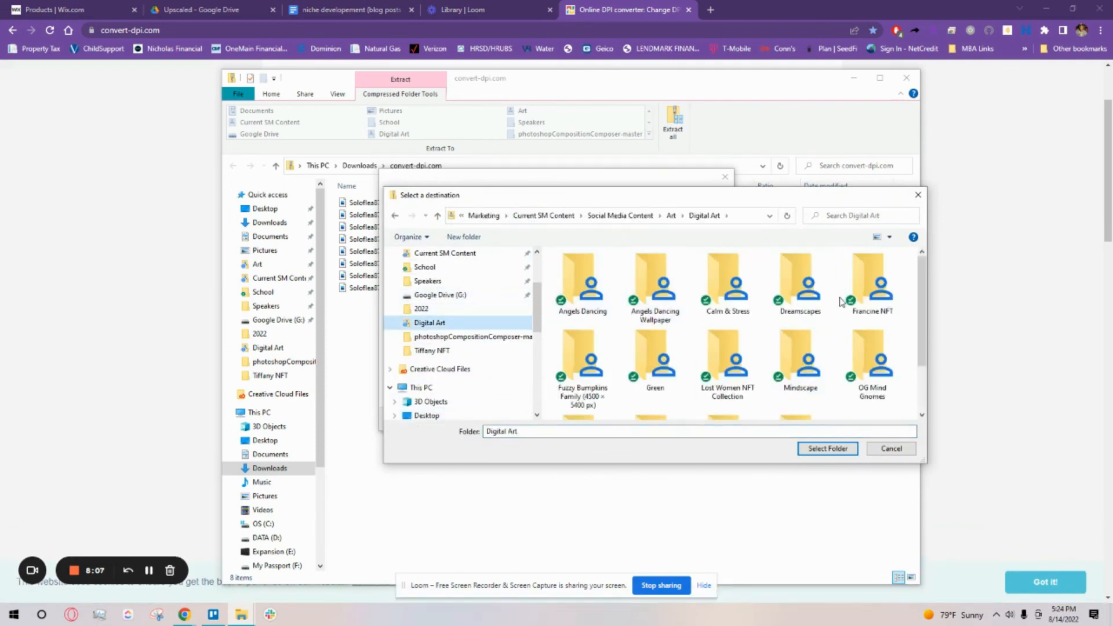
double_click(663, 377)
double_click(589, 297)
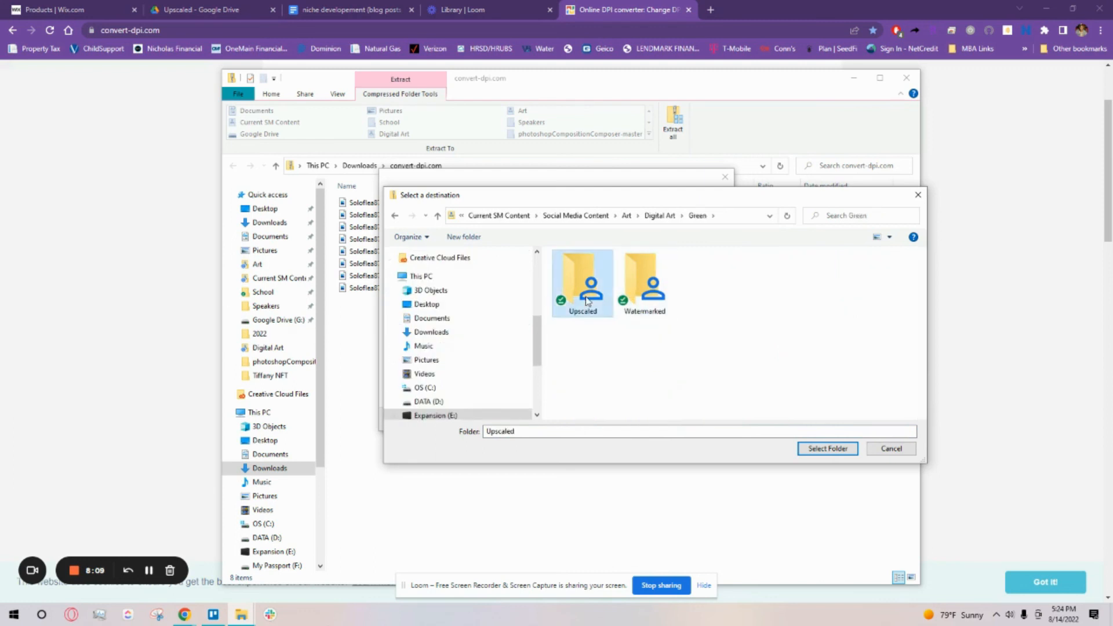
left_click(829, 448)
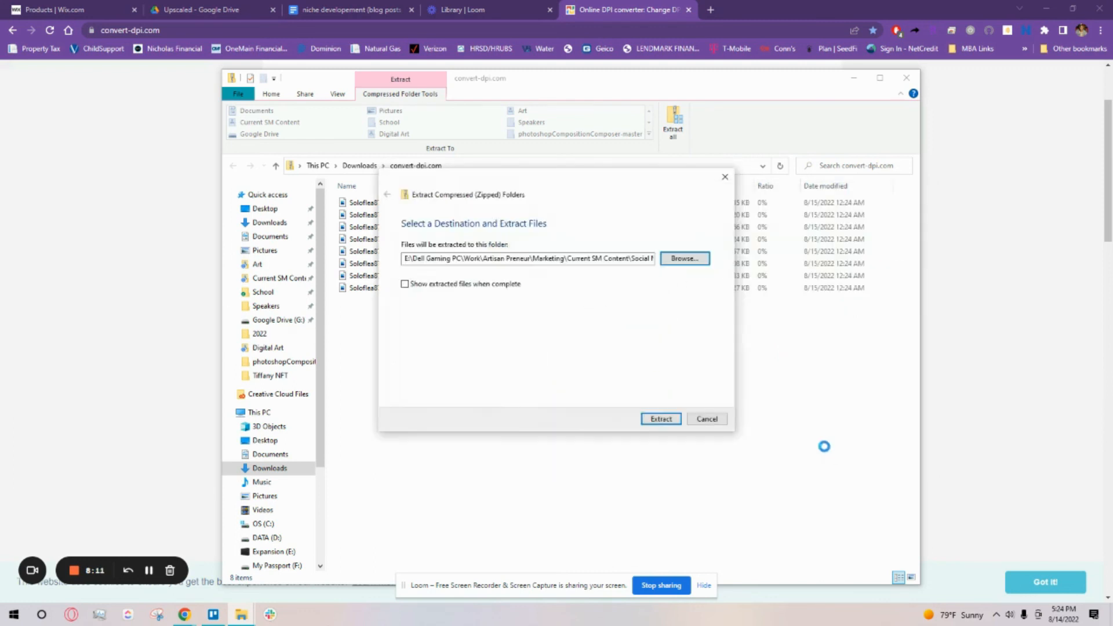
Step: Run the extraction, replacing the existing images of the same names in the destination folder
left_click(656, 419)
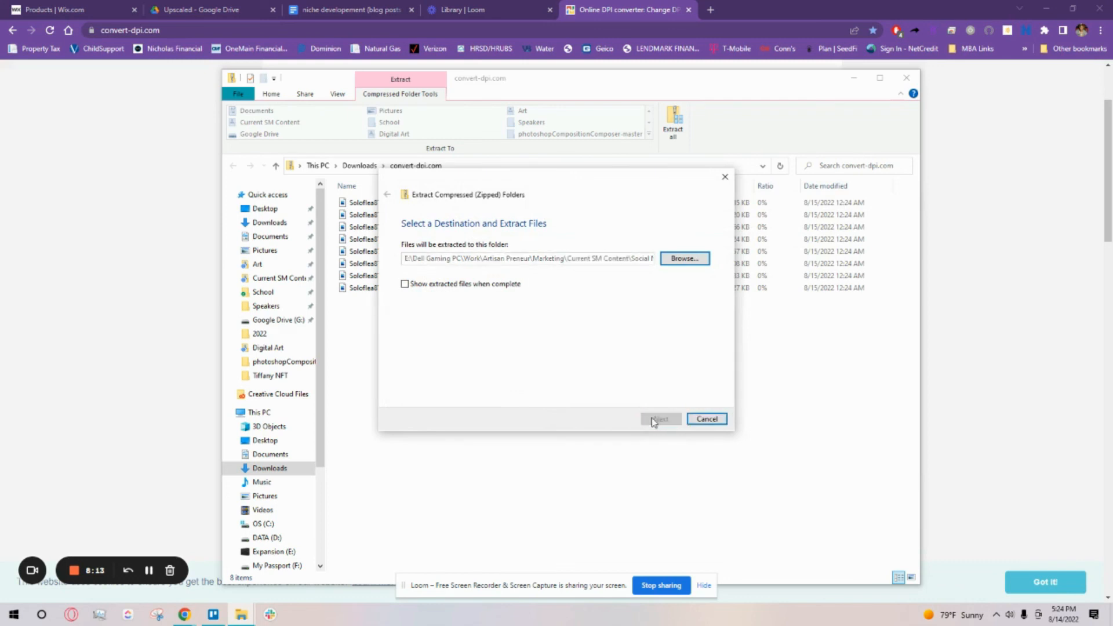
left_click(472, 223)
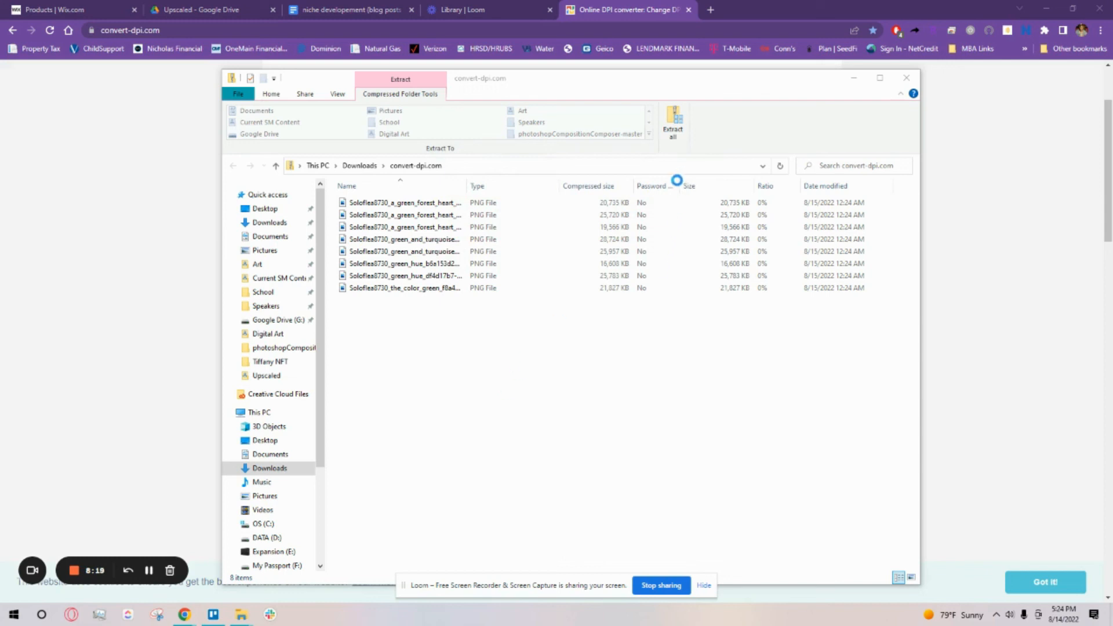
left_click(546, 288)
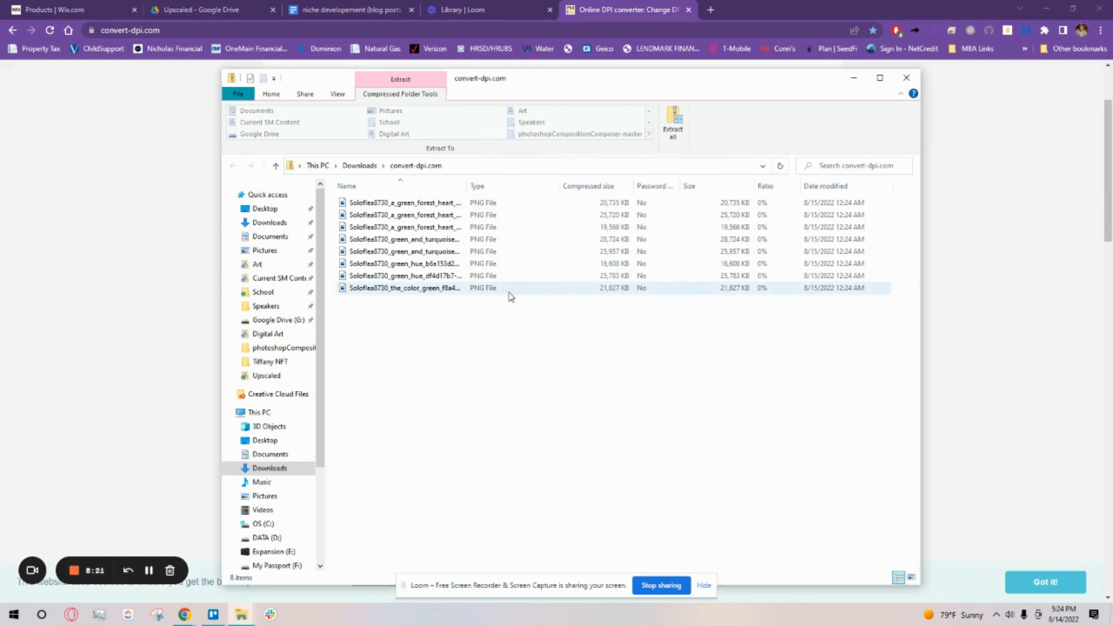
Step: Open the Upscaled folder and check the dimensions and the horizontal and vertical resolution of the extracted images
left_click(266, 378)
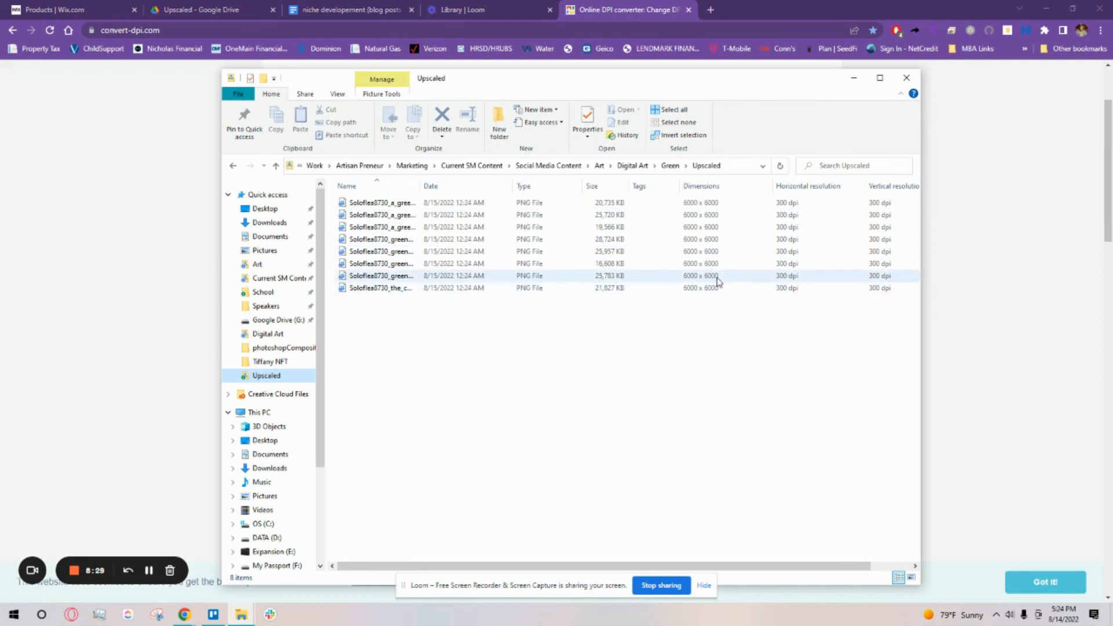
left_click_drag(780, 567, 721, 545)
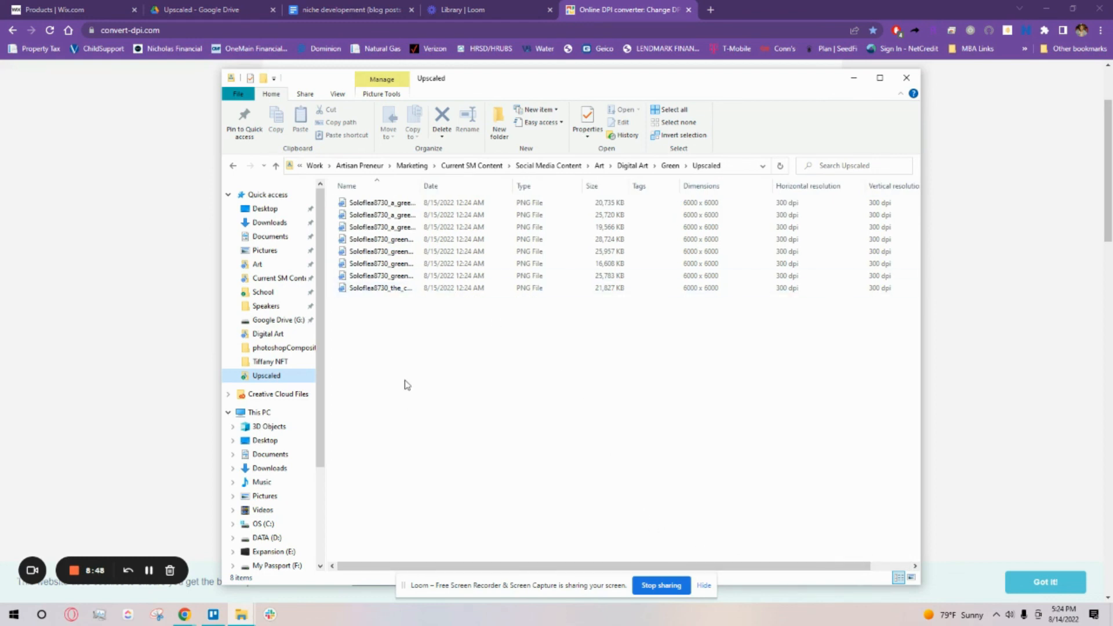